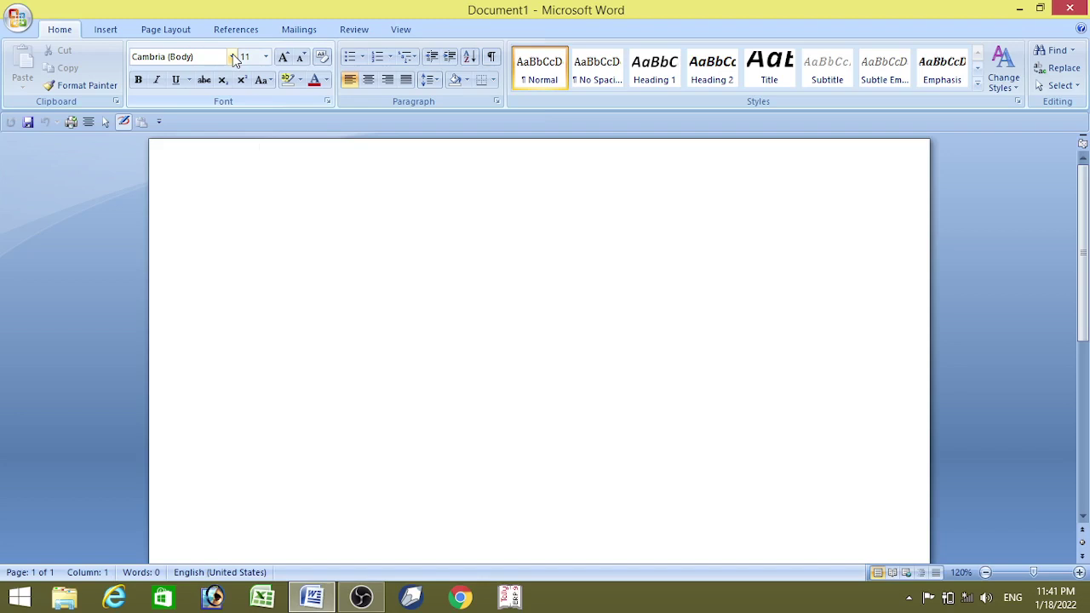
Step: Enter the text "Alisha foundation" on the first line of the blank document
{"action": "type", "text": "alisha "}
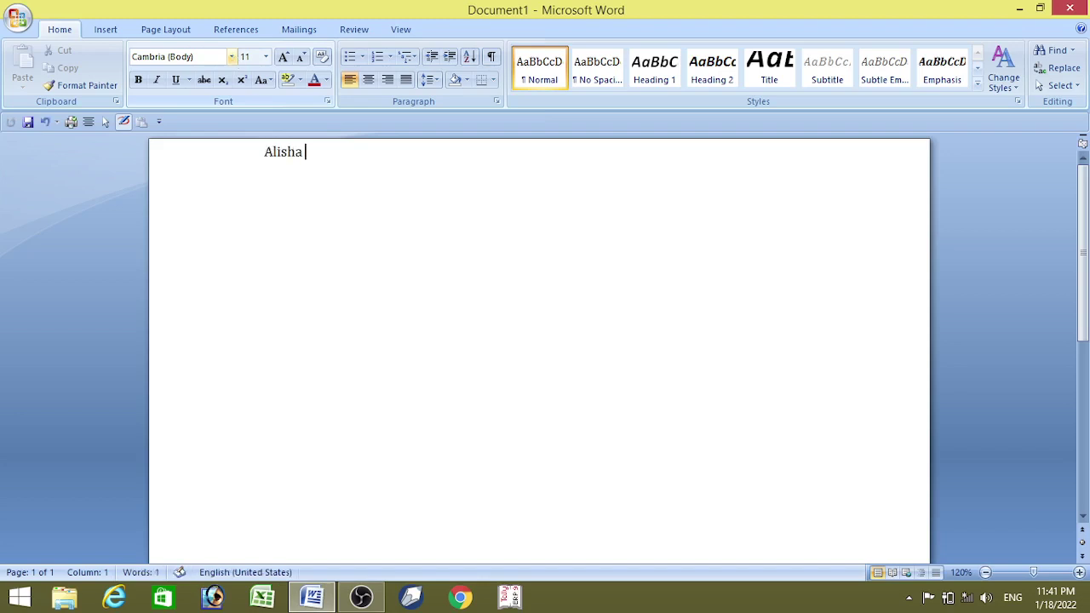
{"action": "type", "text": "foundation"}
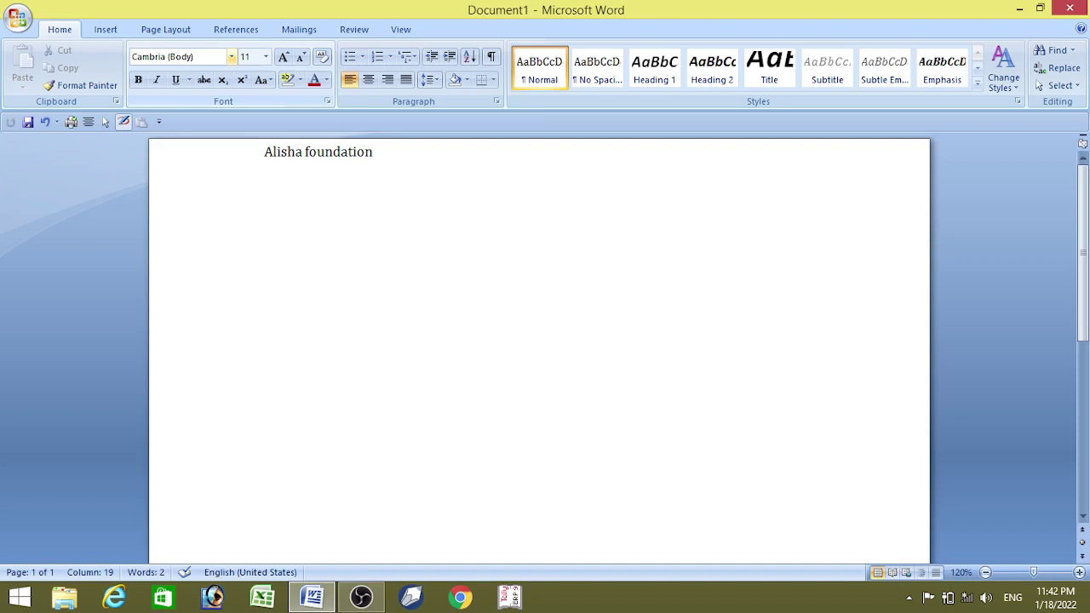
Step: Change the font of the "Alisha foundation" line to Times New Roman
{"action": "left_click_drag", "start_coordinate": [264, 152], "coordinate": [414, 154]}
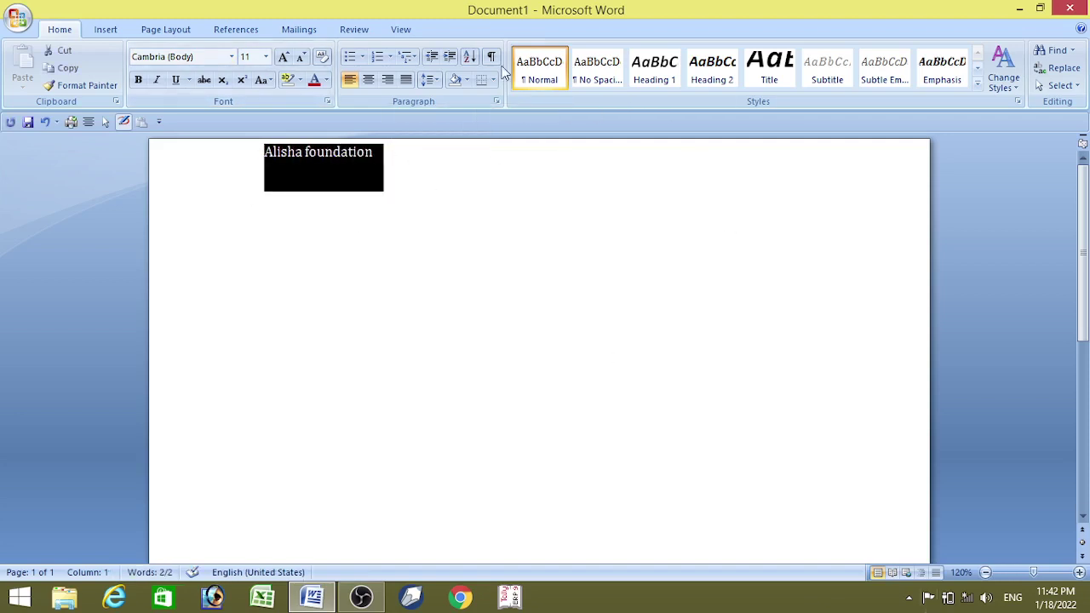
{"action": "left_click", "coordinate": [232, 57]}
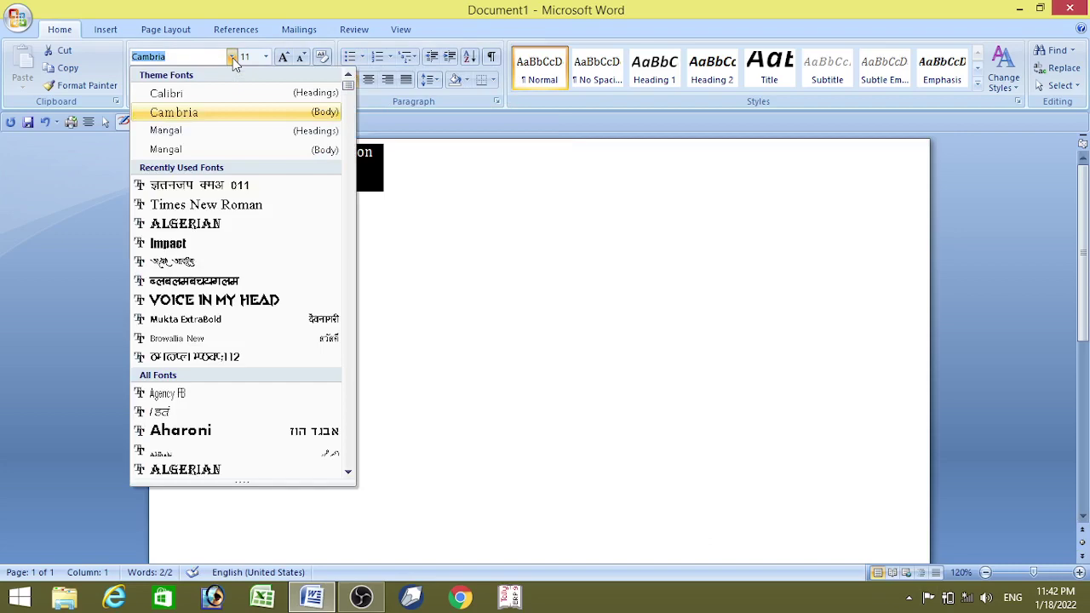
{"action": "left_click", "coordinate": [222, 206]}
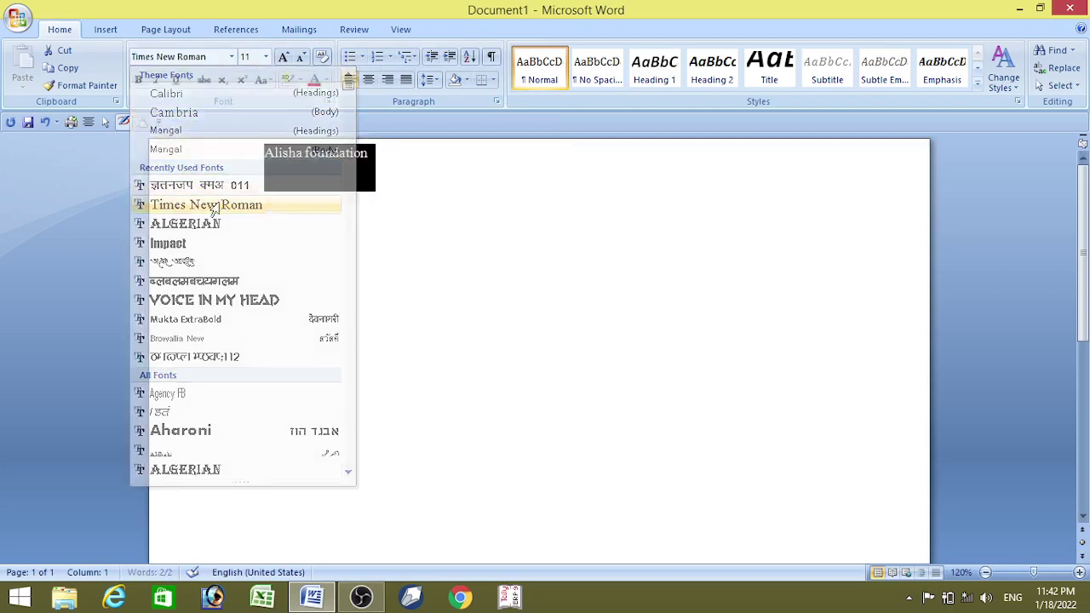
Step: Browse the available fonts and apply Broadway to the "Alisha foundation" line
{"action": "left_click", "coordinate": [232, 57]}
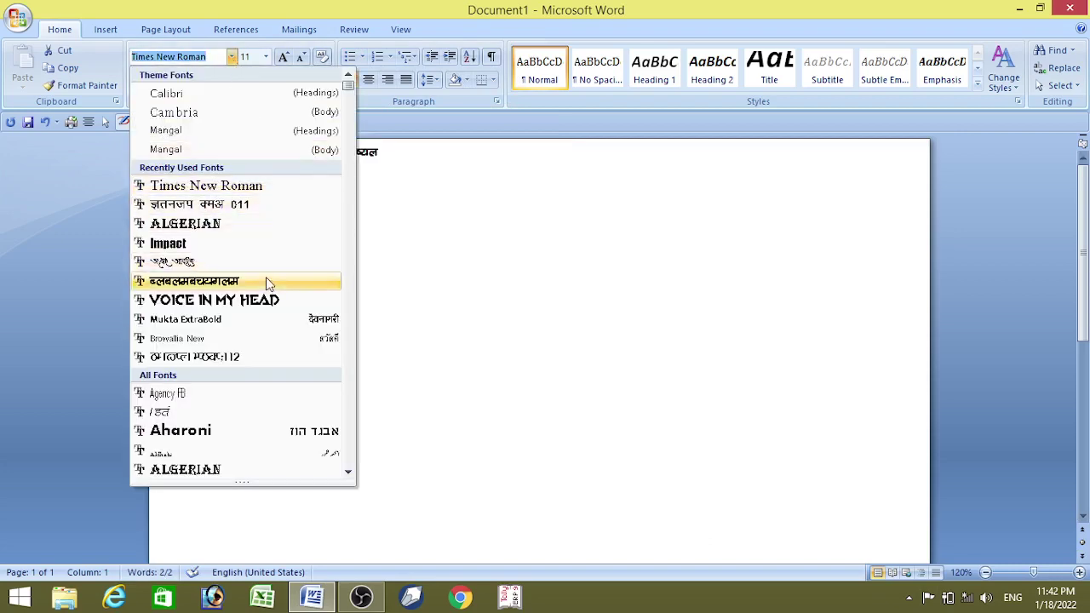
{"action": "scroll", "coordinate": [265, 280], "scroll_direction": "down", "scroll_amount": 3}
{"action": "scroll", "coordinate": [265, 279], "scroll_direction": "down", "scroll_amount": 20}
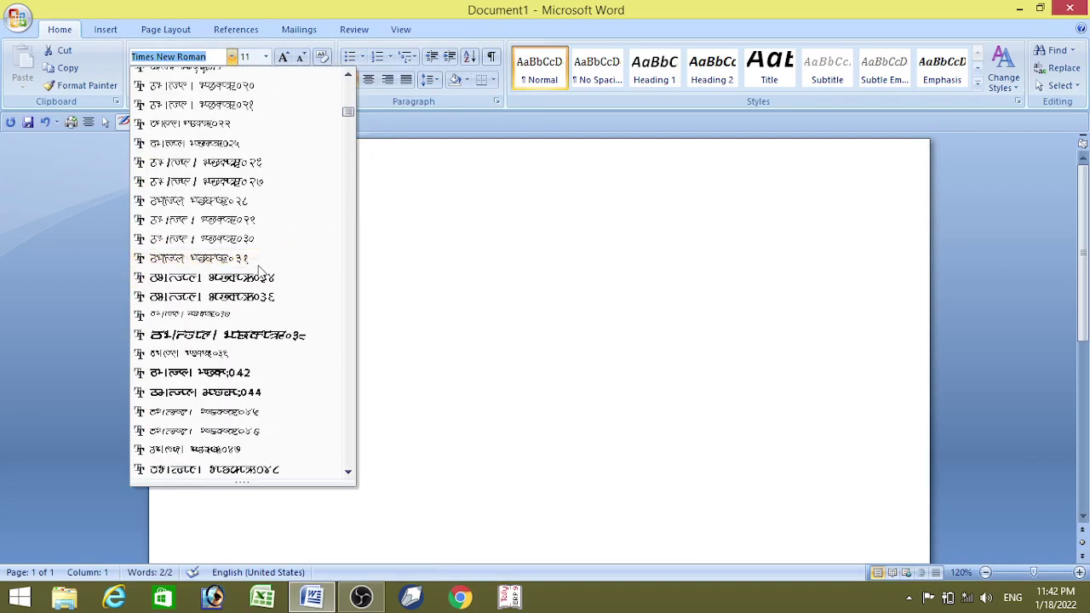
{"action": "scroll", "coordinate": [255, 273], "scroll_direction": "down", "scroll_amount": 20}
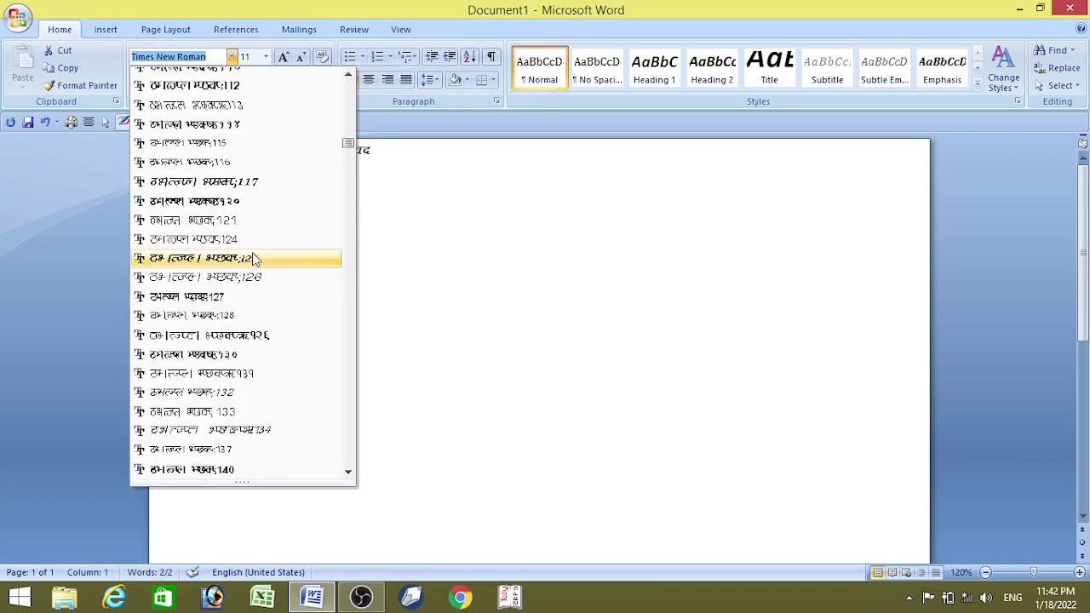
{"action": "scroll", "coordinate": [253, 275], "scroll_direction": "down", "scroll_amount": 20}
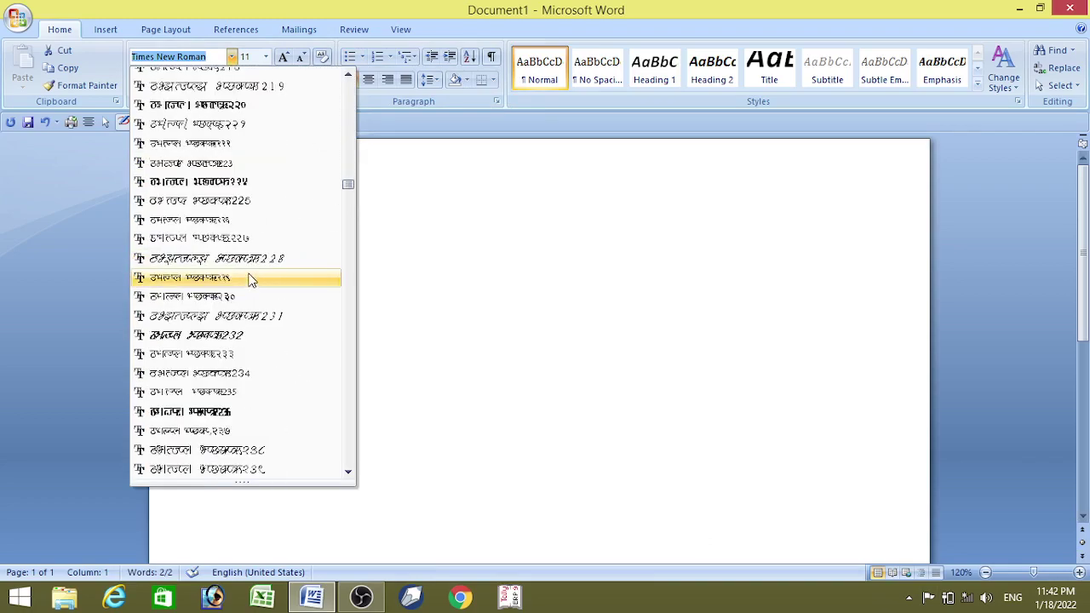
{"action": "scroll", "coordinate": [248, 282], "scroll_direction": "down", "scroll_amount": 2}
{"action": "scroll", "coordinate": [214, 239], "scroll_direction": "up", "scroll_amount": 2}
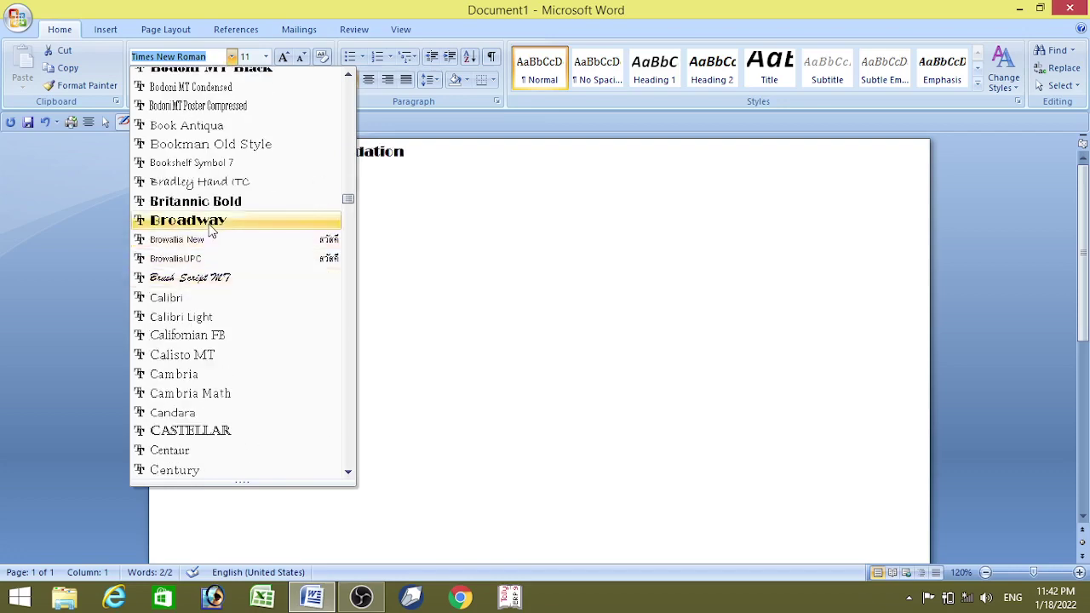
{"action": "left_click", "coordinate": [214, 220]}
{"action": "left_click", "coordinate": [462, 238]}
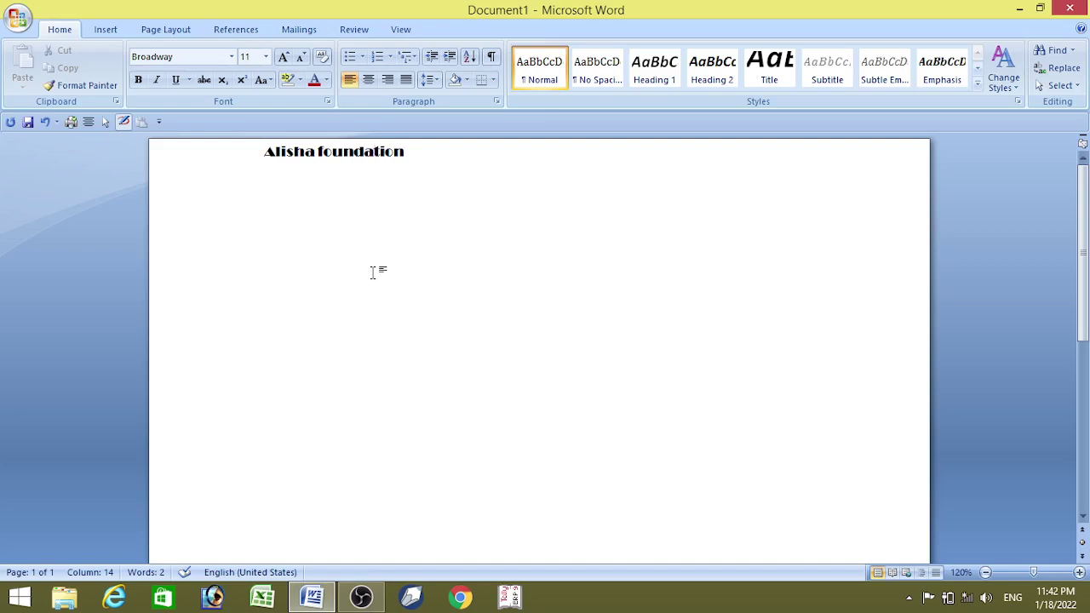
Step: Try font sizes 8 and 72 on the "Alisha foundation" line
{"action": "left_click_drag", "start_coordinate": [259, 153], "coordinate": [406, 158]}
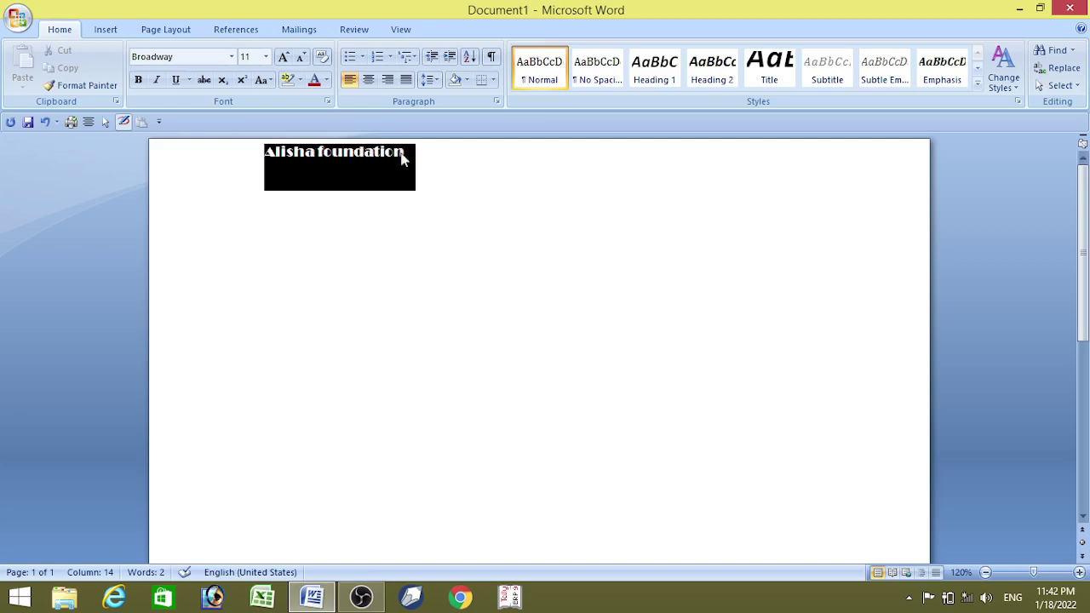
{"action": "left_click", "coordinate": [266, 58]}
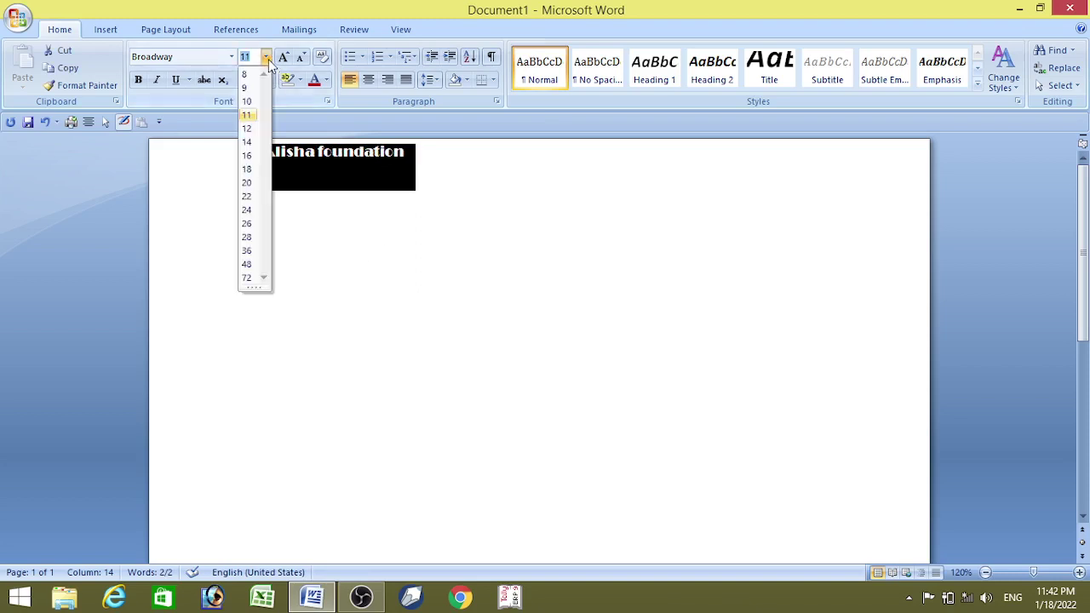
{"action": "left_click", "coordinate": [246, 74]}
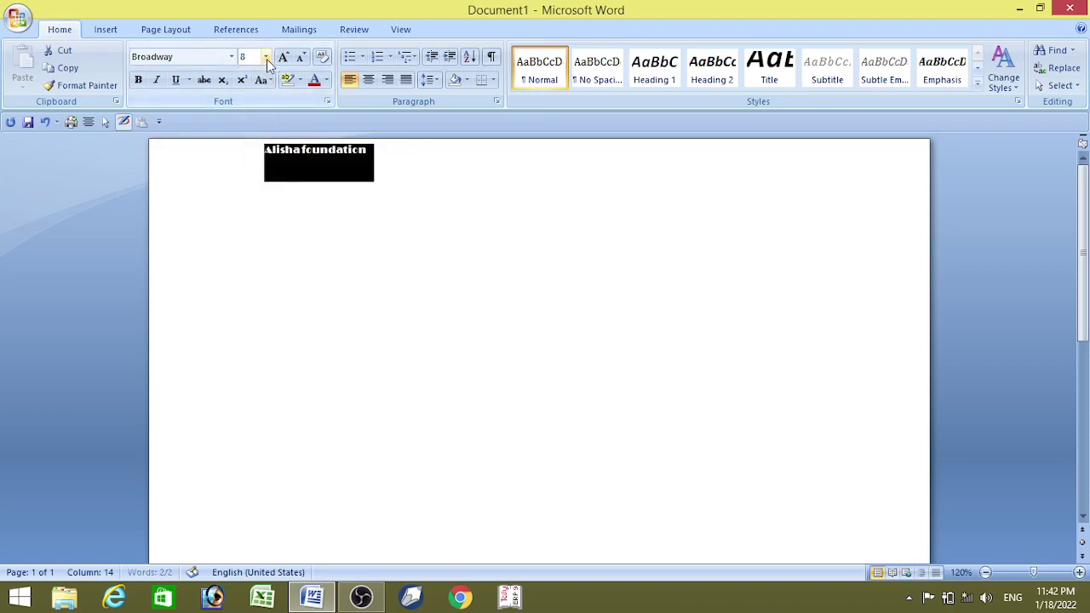
{"action": "left_click", "coordinate": [266, 56]}
{"action": "left_click", "coordinate": [246, 278]}
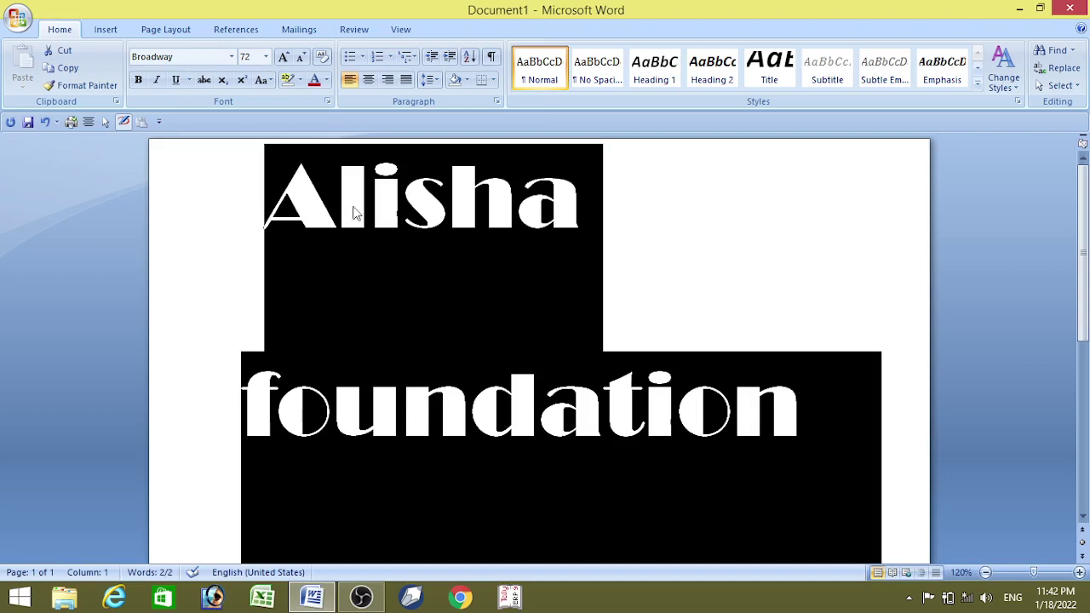
Step: Set the font size of the "Alisha foundation" line to 36
{"action": "left_click", "coordinate": [266, 57]}
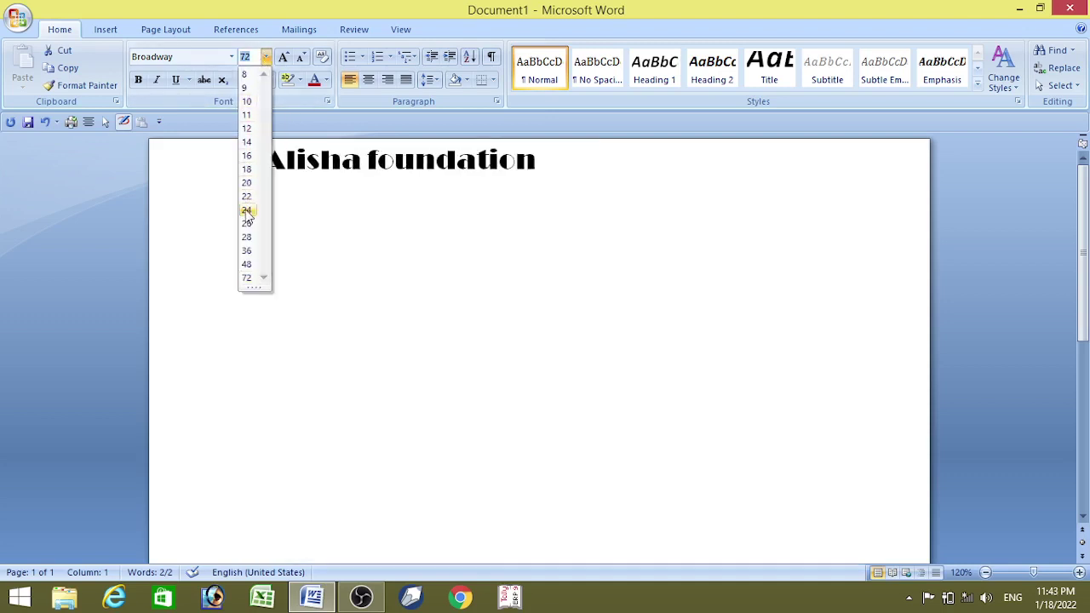
{"action": "left_click", "coordinate": [247, 251]}
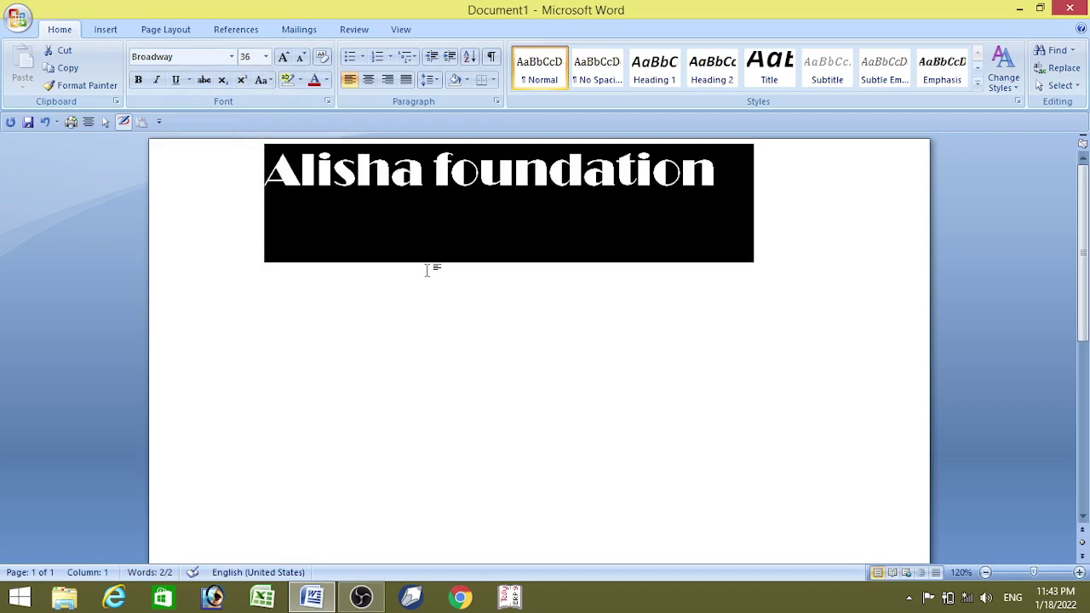
{"action": "left_click", "coordinate": [569, 393]}
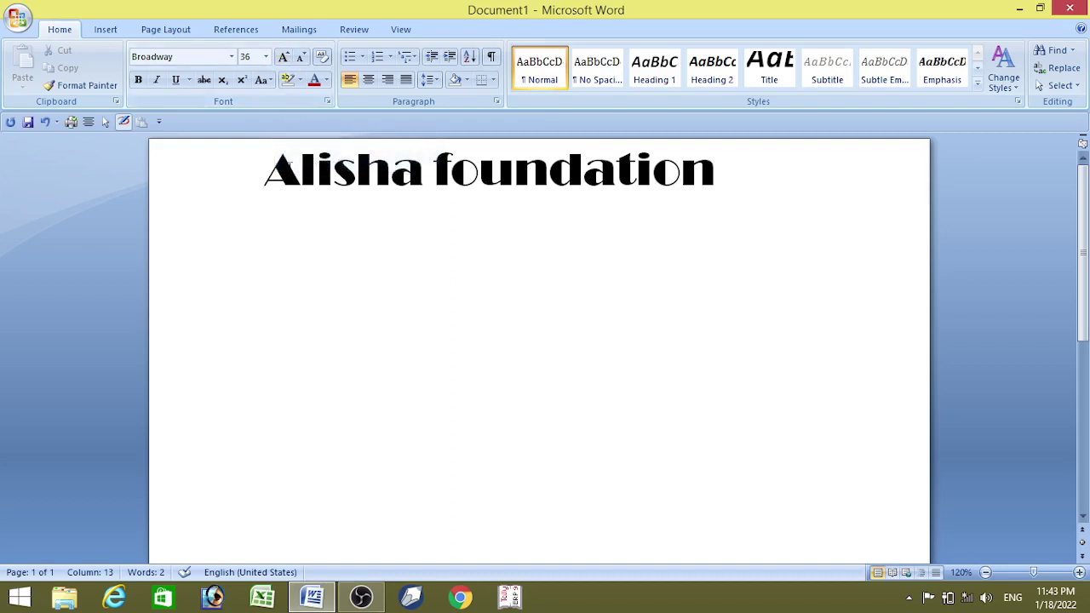
Step: Enlarge the "Alisha foundation" line with repeated Grow Font increments until its size is 320
{"action": "left_click_drag", "start_coordinate": [263, 172], "coordinate": [657, 176]}
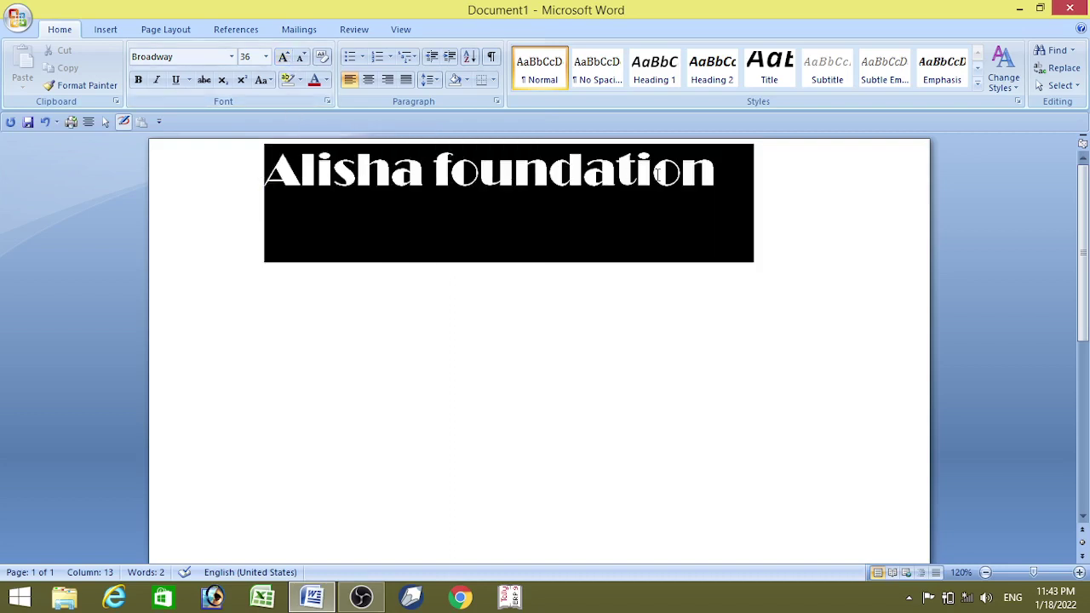
{"action": "left_click", "coordinate": [284, 57]}
{"action": "left_click", "coordinate": [285, 57]}
{"action": "left_click", "coordinate": [284, 56]}
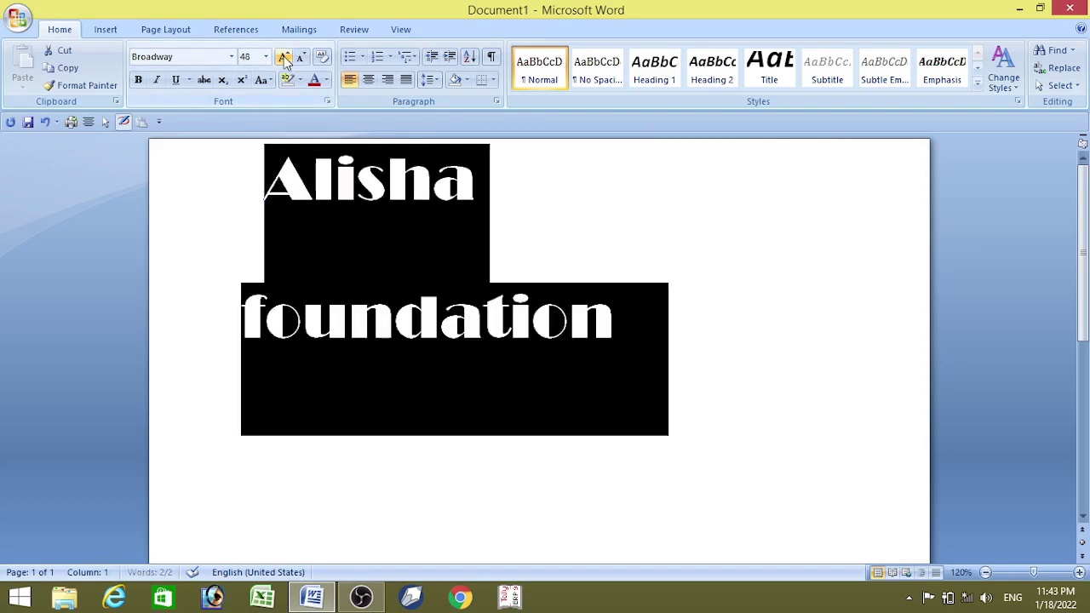
{"action": "left_click", "coordinate": [285, 56]}
{"action": "left_click", "coordinate": [285, 57]}
{"action": "left_click", "coordinate": [285, 57]}
{"action": "left_click", "coordinate": [284, 56]}
{"action": "left_click", "coordinate": [284, 56]}
{"action": "left_click", "coordinate": [284, 56]}
{"action": "left_click", "coordinate": [285, 57]}
{"action": "left_click", "coordinate": [285, 57]}
{"action": "left_click", "coordinate": [285, 56]}
{"action": "left_click", "coordinate": [285, 56]}
{"action": "left_click", "coordinate": [284, 56]}
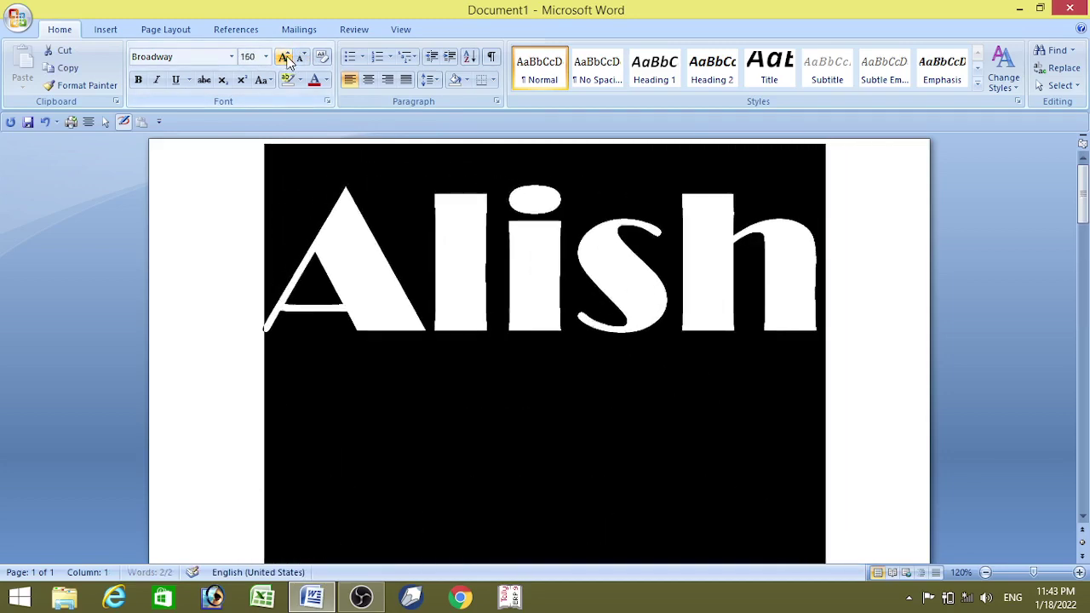
{"action": "left_click", "coordinate": [284, 56]}
{"action": "left_click", "coordinate": [285, 56]}
{"action": "left_click", "coordinate": [284, 56]}
{"action": "left_click", "coordinate": [285, 56]}
{"action": "left_click", "coordinate": [284, 57]}
{"action": "left_click", "coordinate": [285, 56]}
{"action": "left_click", "coordinate": [285, 56]}
{"action": "left_click", "coordinate": [284, 57]}
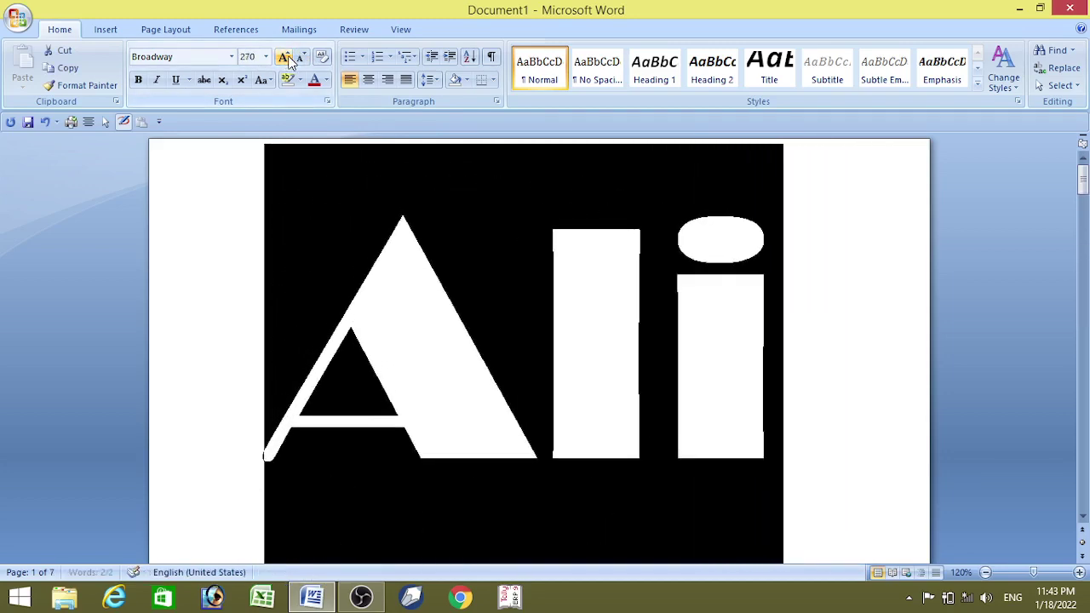
{"action": "left_click", "coordinate": [285, 56]}
{"action": "left_click", "coordinate": [284, 56]}
{"action": "left_click", "coordinate": [288, 56]}
{"action": "left_click", "coordinate": [289, 57]}
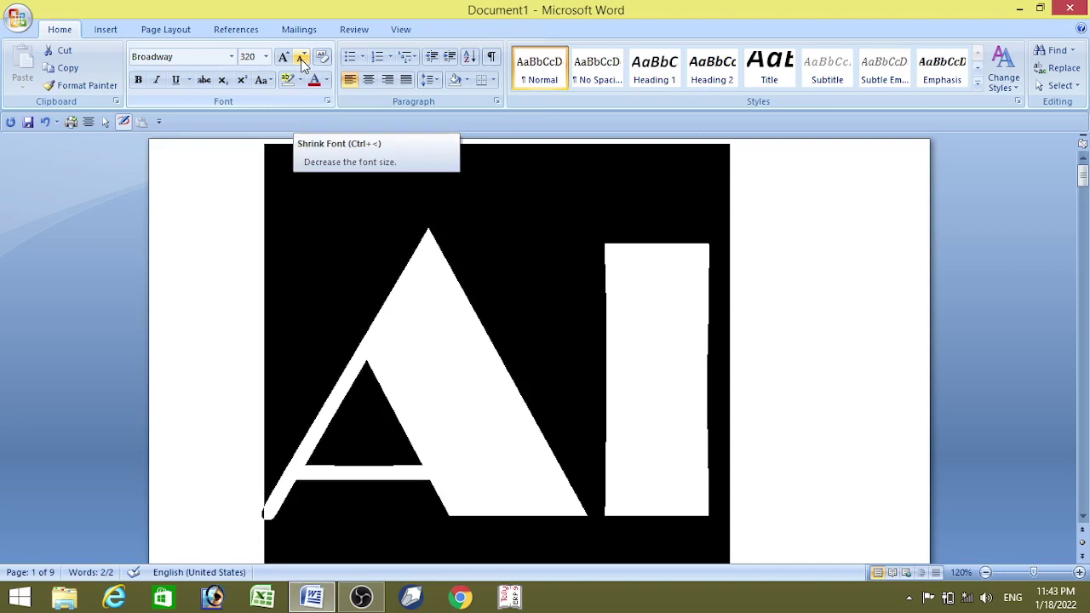
Step: Reduce the "Alisha foundation" line with repeated Shrink Font decrements until its size is 28
{"action": "left_click", "coordinate": [302, 58]}
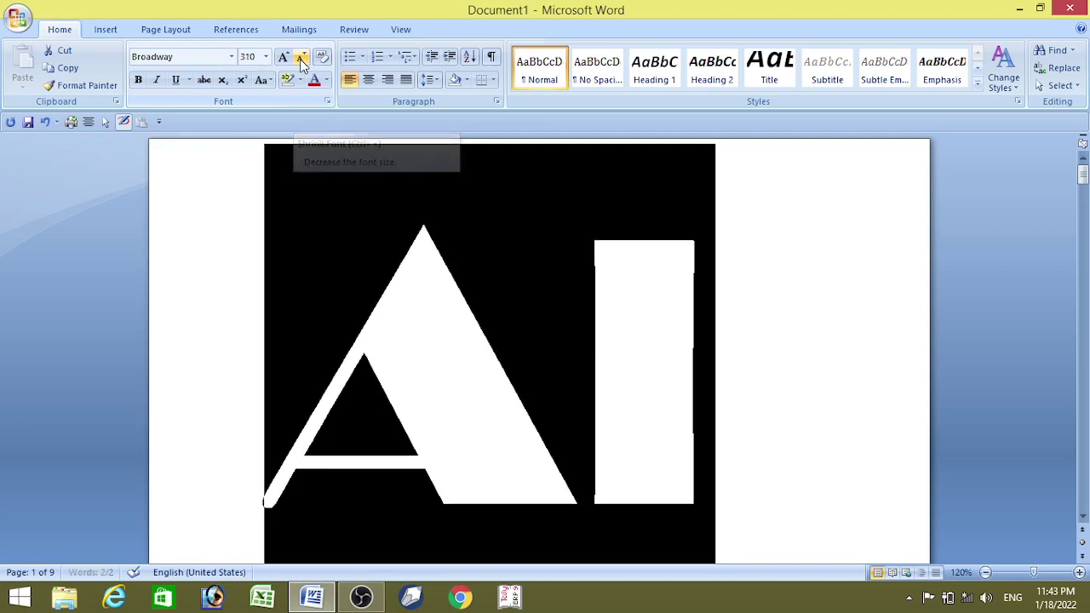
{"action": "left_click", "coordinate": [302, 58]}
{"action": "left_click", "coordinate": [302, 58]}
{"action": "left_click", "coordinate": [302, 58]}
{"action": "left_click", "coordinate": [302, 57]}
{"action": "left_click", "coordinate": [302, 58]}
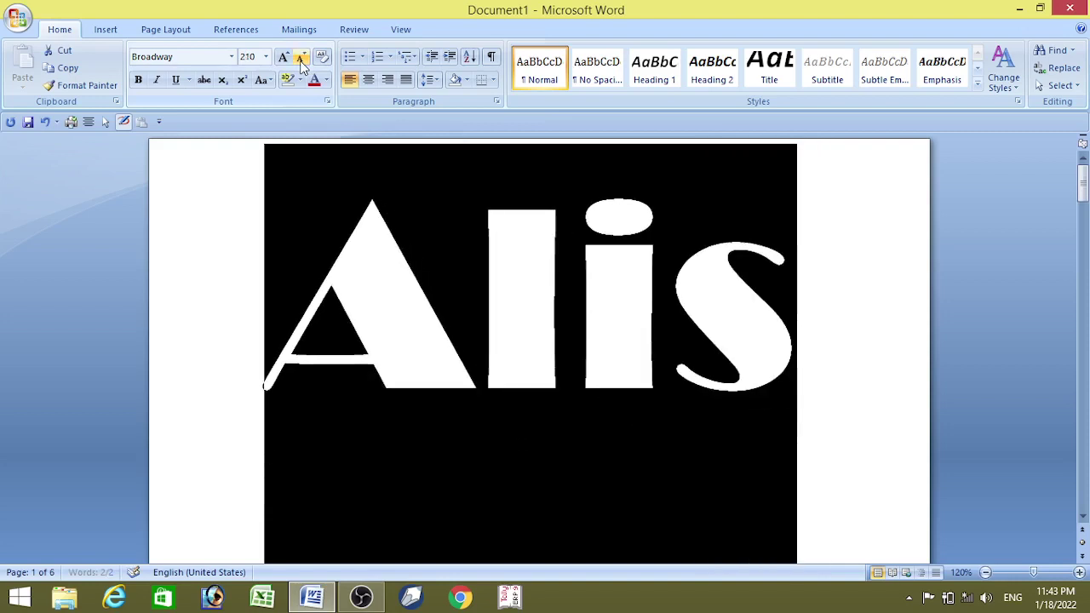
{"action": "left_click", "coordinate": [302, 58]}
{"action": "left_click", "coordinate": [302, 58]}
{"action": "left_click", "coordinate": [302, 58]}
{"action": "left_click", "coordinate": [302, 58]}
{"action": "left_click", "coordinate": [302, 58]}
{"action": "left_click", "coordinate": [302, 58]}
{"action": "left_click", "coordinate": [301, 58]}
{"action": "left_click", "coordinate": [300, 58]}
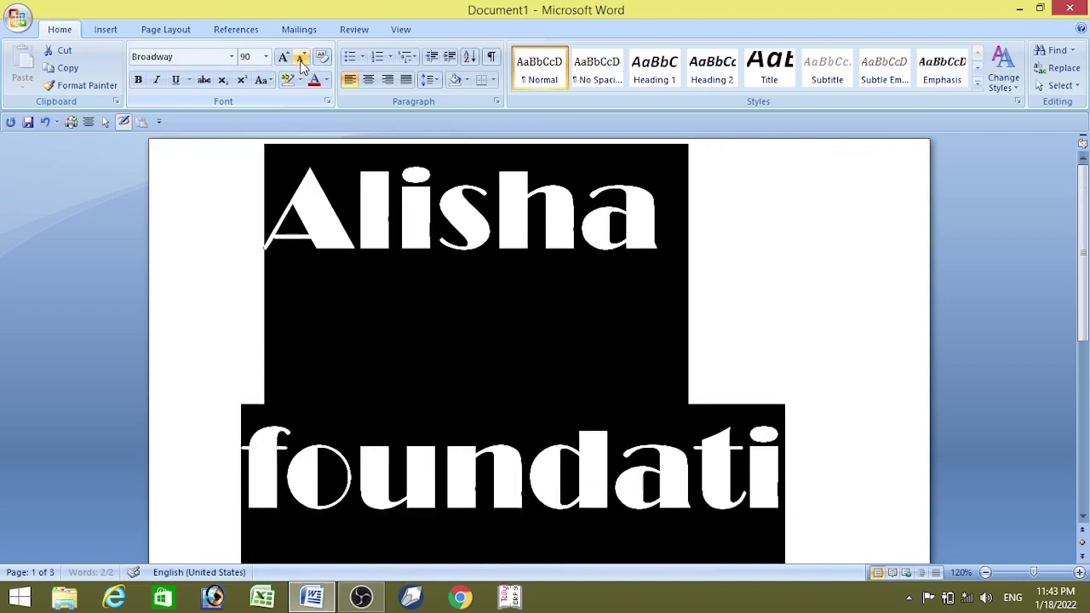
{"action": "left_click", "coordinate": [301, 58]}
{"action": "left_click", "coordinate": [300, 58]}
{"action": "left_click", "coordinate": [300, 58]}
{"action": "left_click", "coordinate": [300, 58]}
{"action": "left_click", "coordinate": [301, 57]}
{"action": "left_click", "coordinate": [300, 58]}
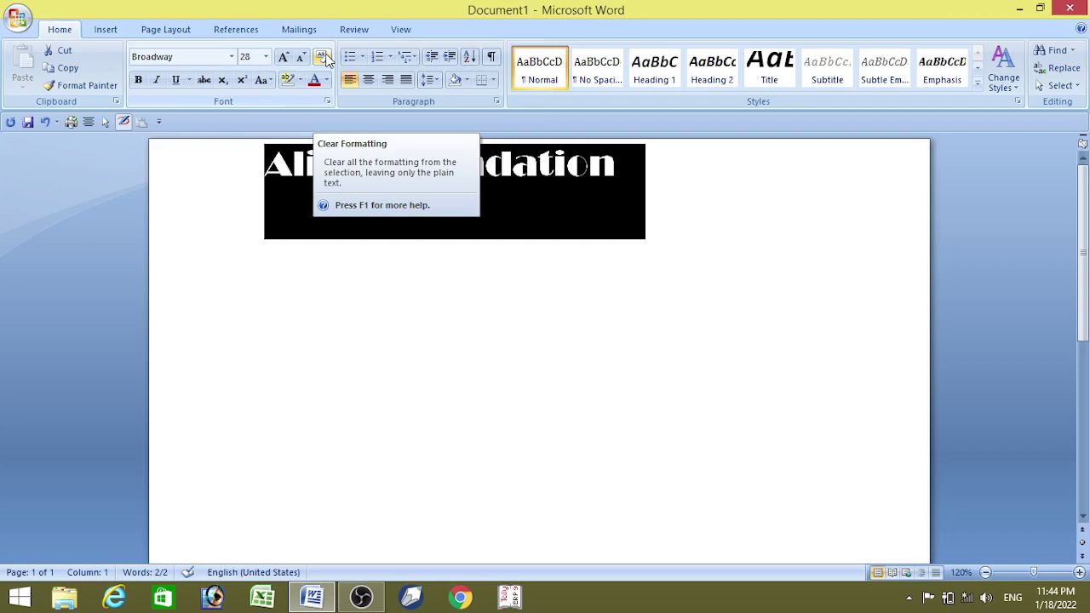
Step: Clear all formatting from the "Alisha foundation" line and deselect it
{"action": "left_click", "coordinate": [322, 57]}
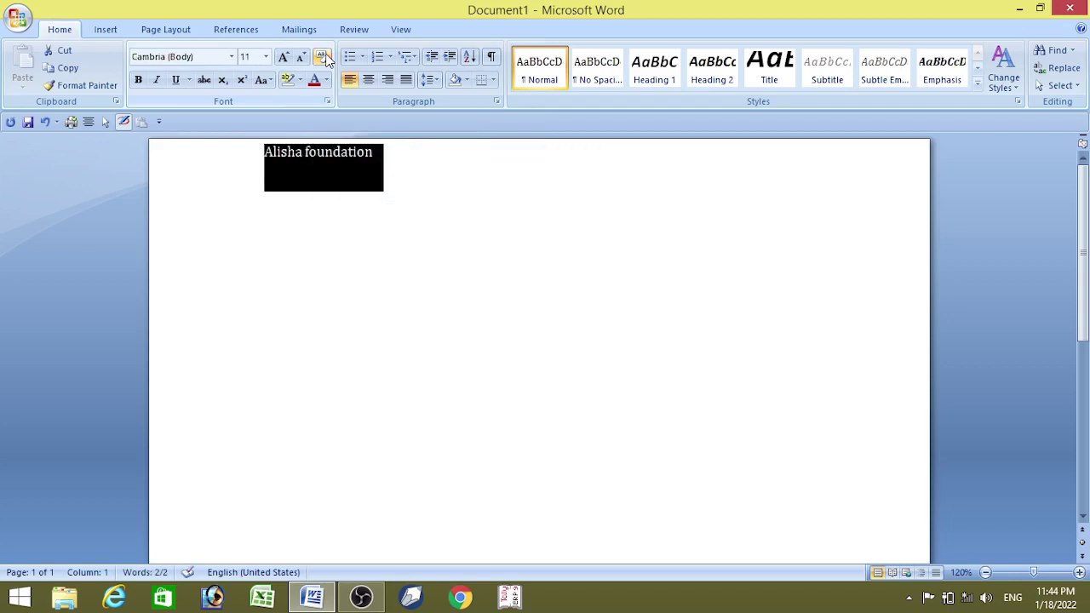
{"action": "left_click", "coordinate": [452, 224]}
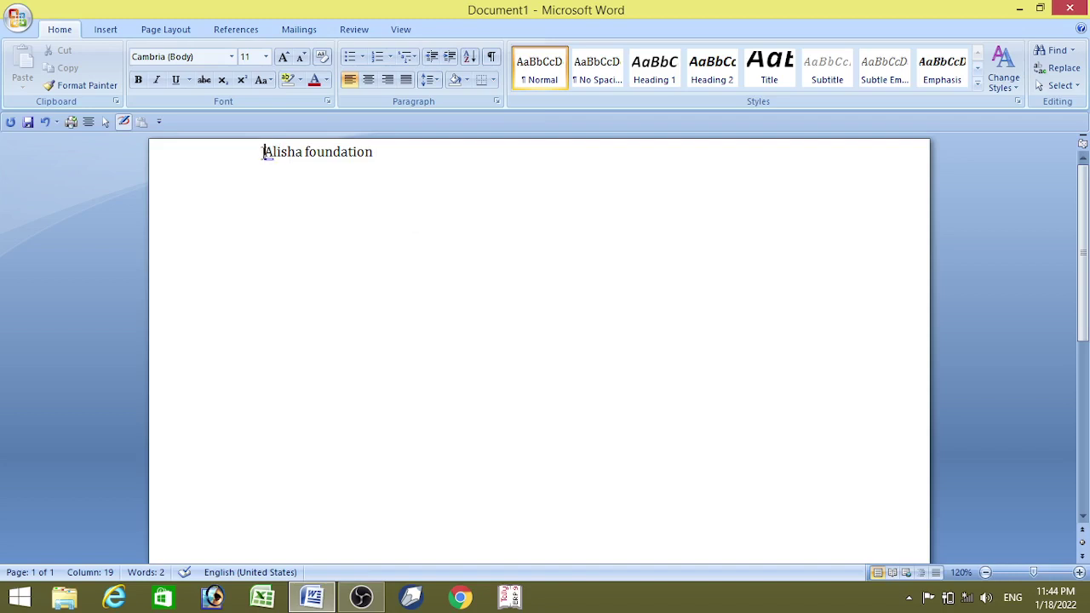
Step: Make the whole "Alisha foundation" line bold
{"action": "left_click_drag", "start_coordinate": [263, 151], "coordinate": [475, 195]}
{"action": "left_click", "coordinate": [270, 167]}
{"action": "left_click_drag", "start_coordinate": [265, 151], "coordinate": [384, 151]}
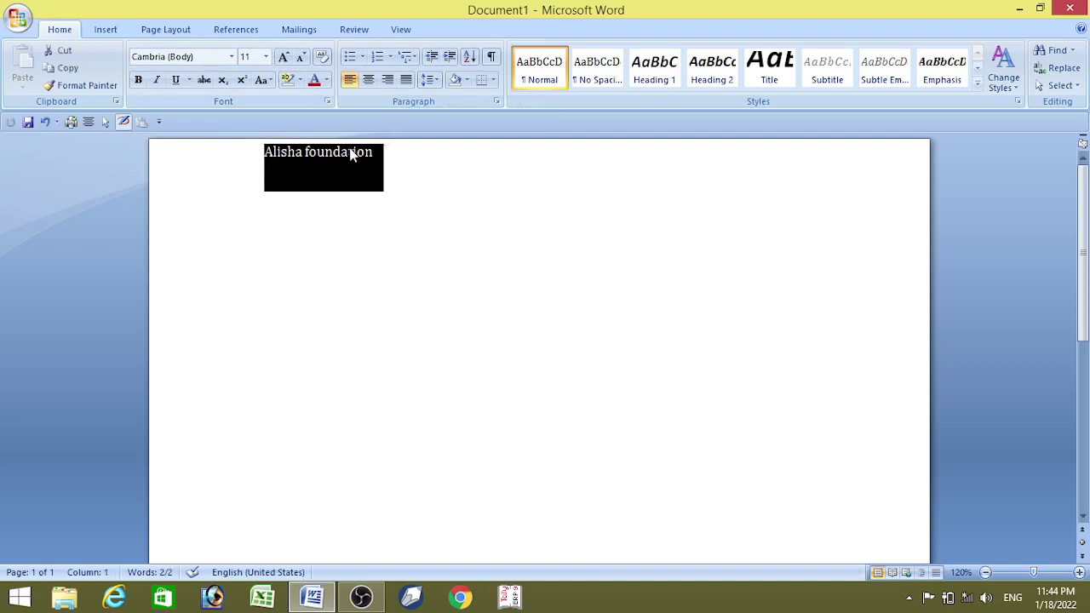
{"action": "left_click", "coordinate": [138, 80]}
{"action": "left_click", "coordinate": [397, 214]}
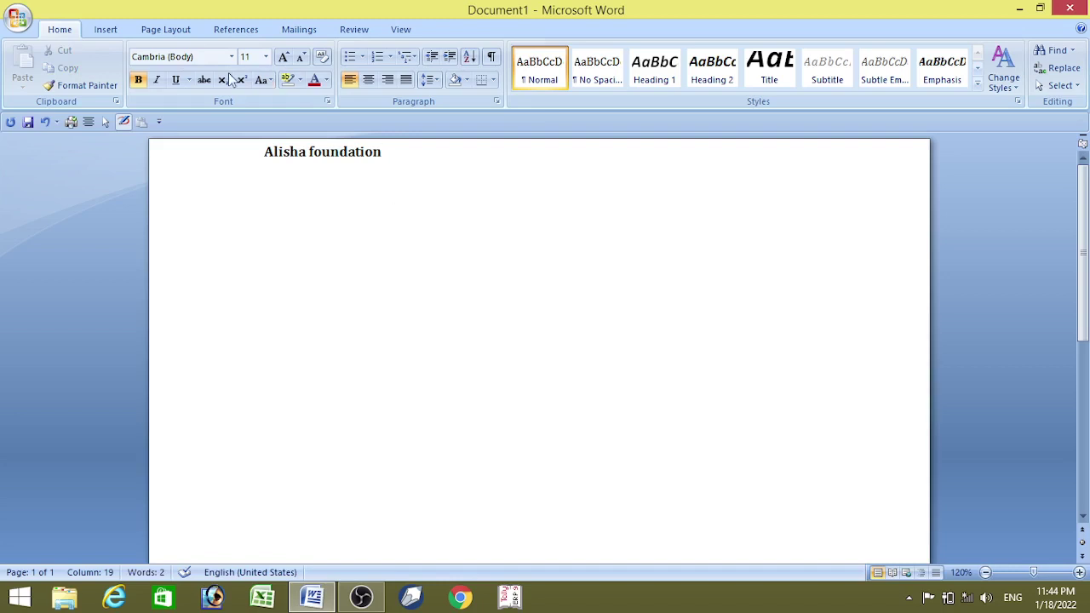
Step: Apply italic formatting to the whole "Alisha foundation" line
{"action": "triple_click", "coordinate": [262, 152]}
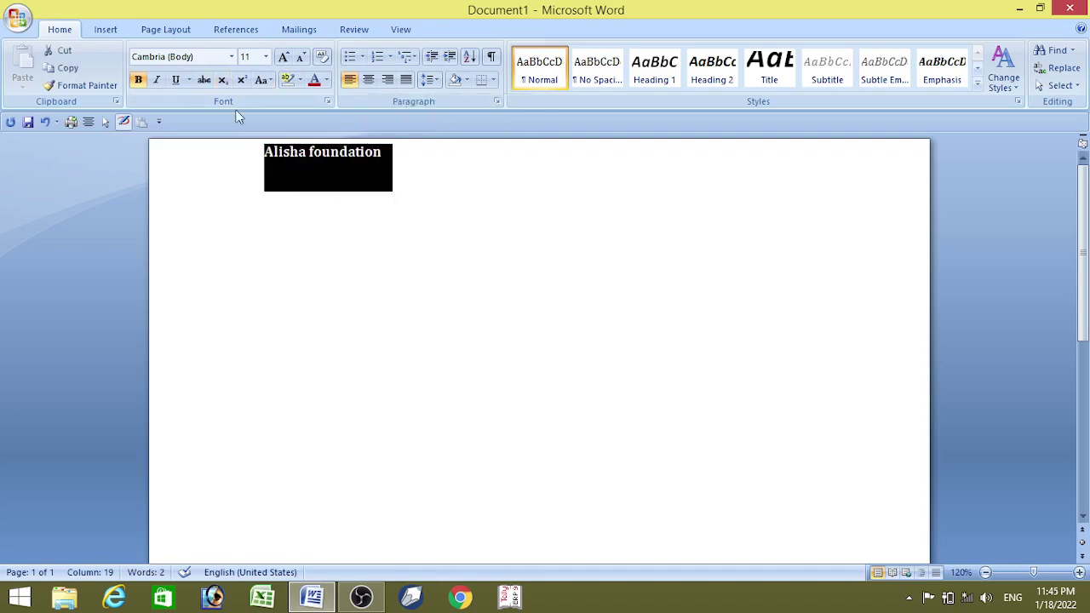
{"action": "left_click", "coordinate": [156, 79]}
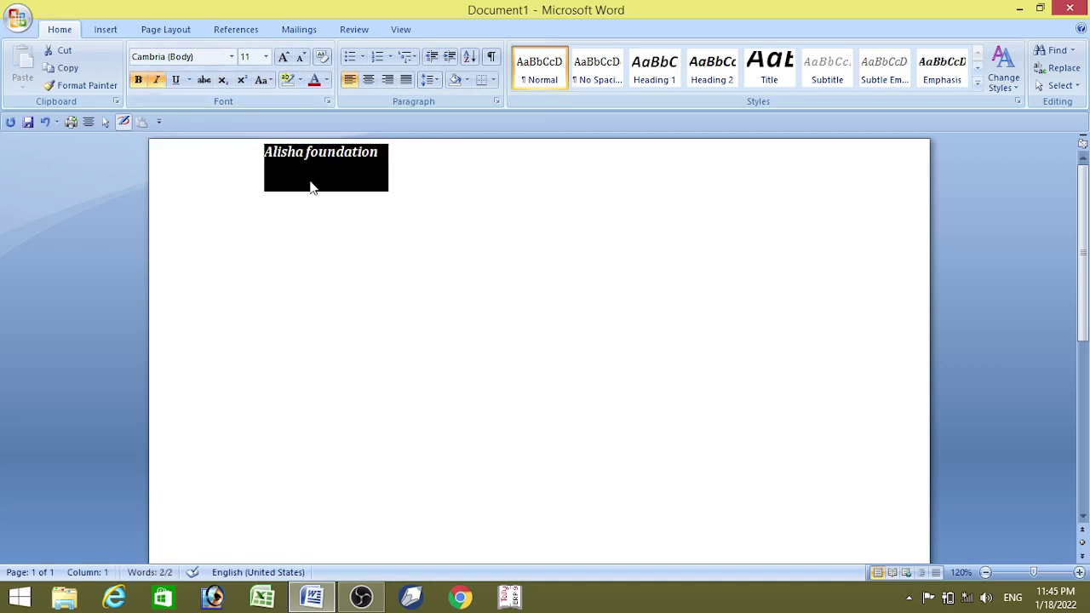
{"action": "left_click", "coordinate": [301, 213]}
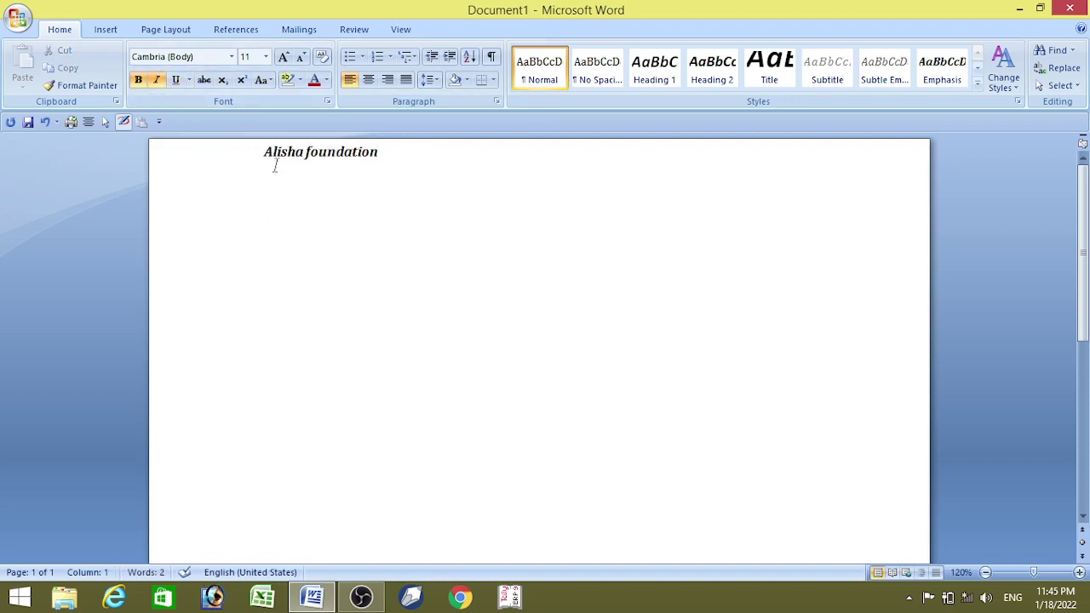
Step: Underline the whole "Alisha foundation" line
{"action": "triple_click", "coordinate": [264, 152]}
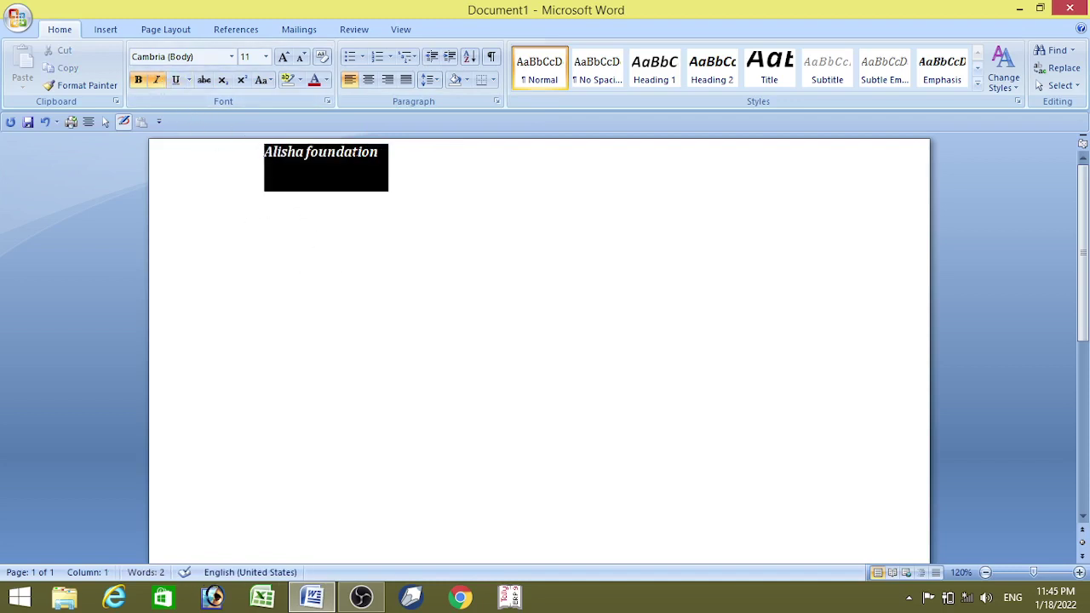
{"action": "left_click", "coordinate": [175, 80]}
{"action": "left_click", "coordinate": [394, 223]}
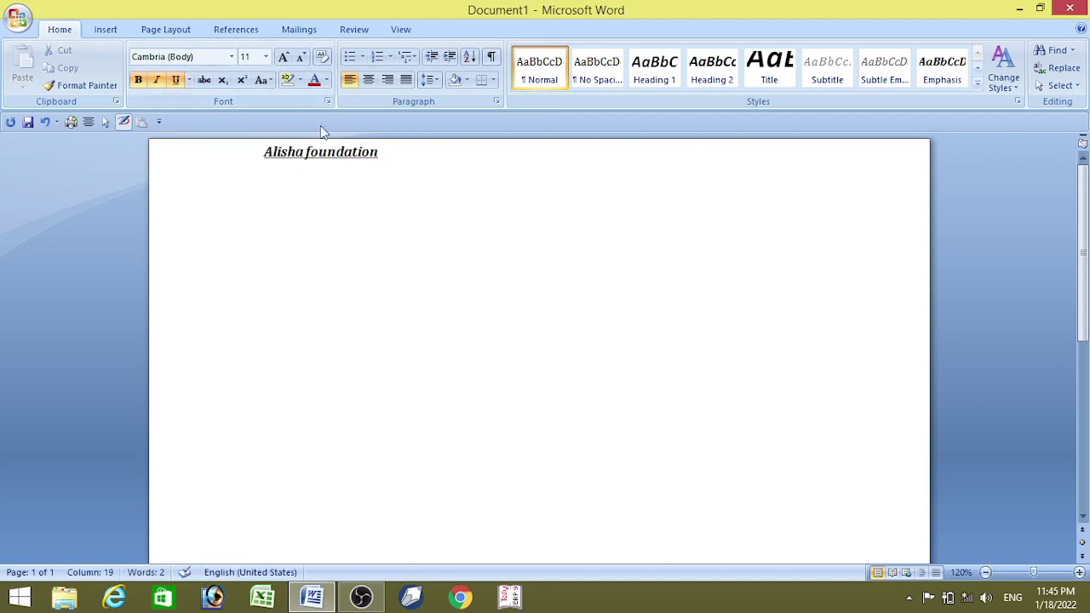
Step: Change the underline of the "Alisha foundation" line to the wavy style and color it dark red
{"action": "left_click_drag", "start_coordinate": [260, 153], "coordinate": [379, 162]}
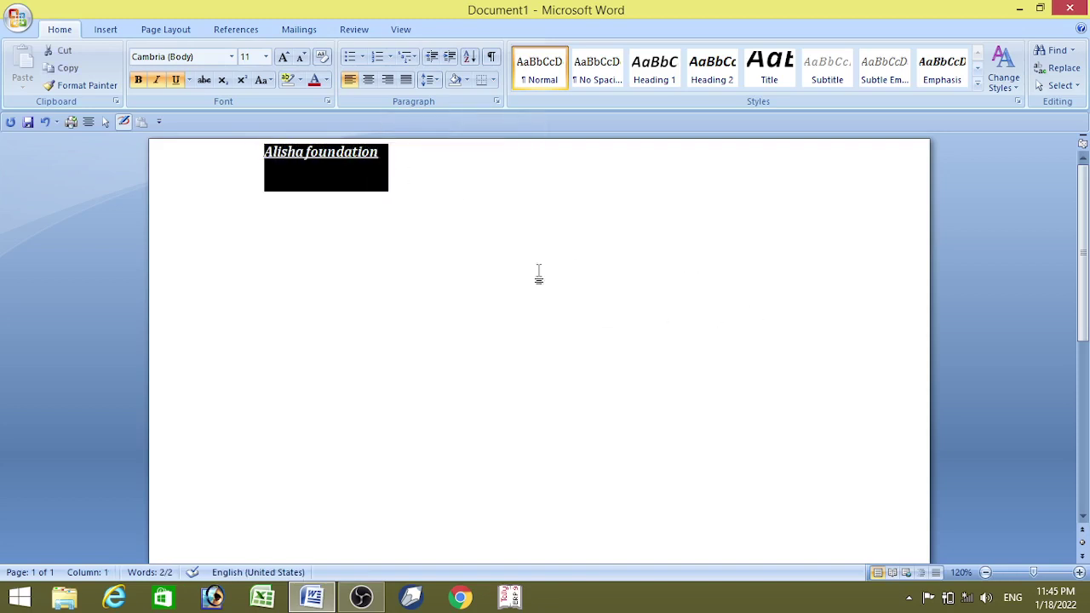
{"action": "left_click", "coordinate": [189, 80]}
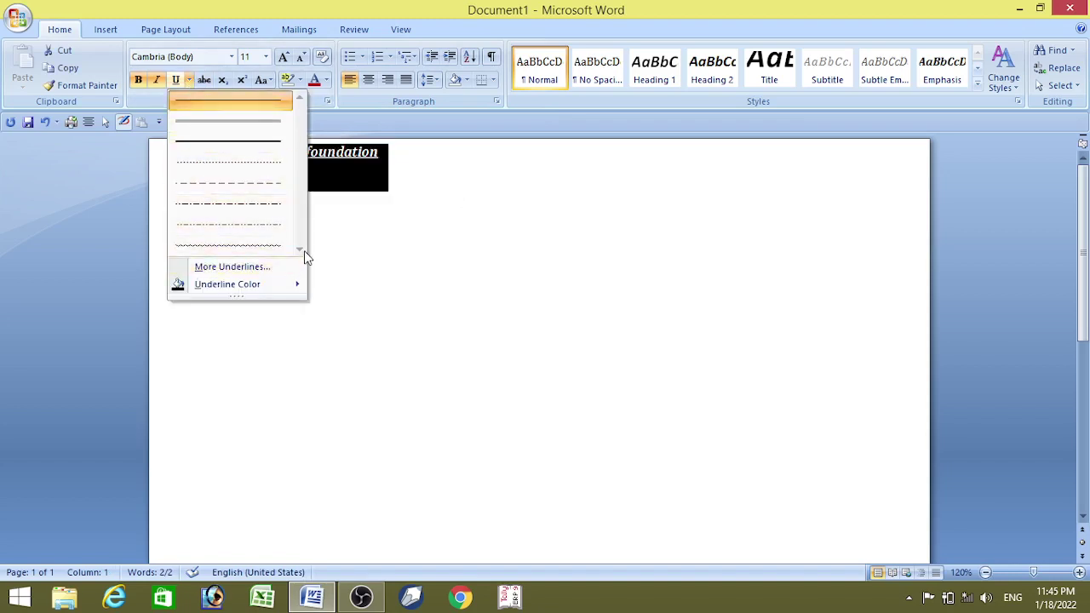
{"action": "left_click", "coordinate": [280, 246]}
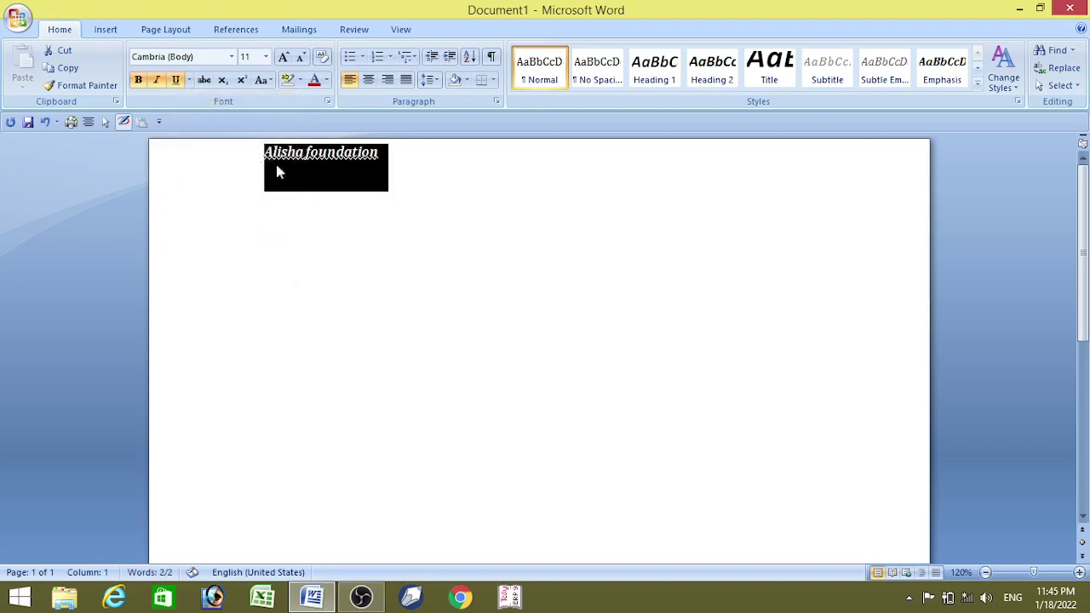
{"action": "left_click", "coordinate": [188, 80]}
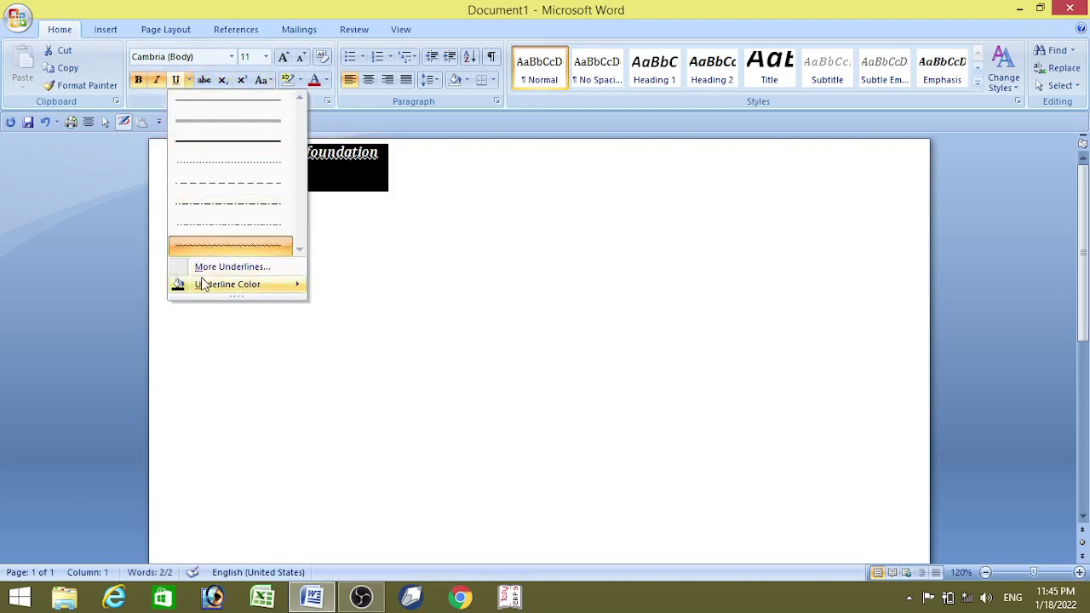
{"action": "mouse_move", "coordinate": [230, 286]}
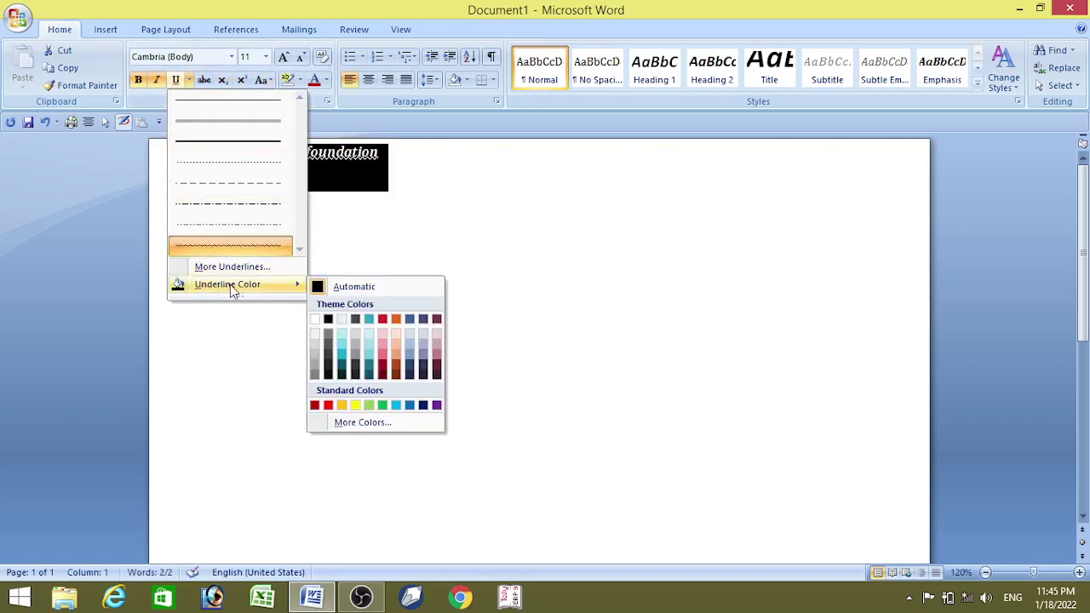
{"action": "left_click", "coordinate": [314, 405]}
{"action": "left_click", "coordinate": [474, 287]}
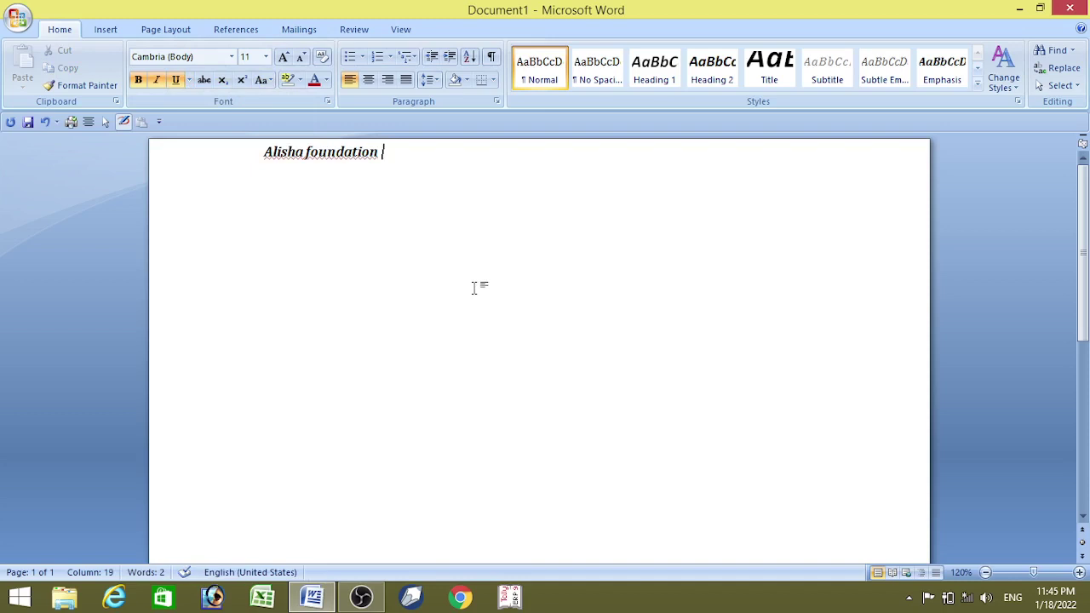
Step: Clear the bold, italic and underline formatting from the "Alisha foundation" line and deselect it
{"action": "left_click_drag", "start_coordinate": [261, 151], "coordinate": [388, 175]}
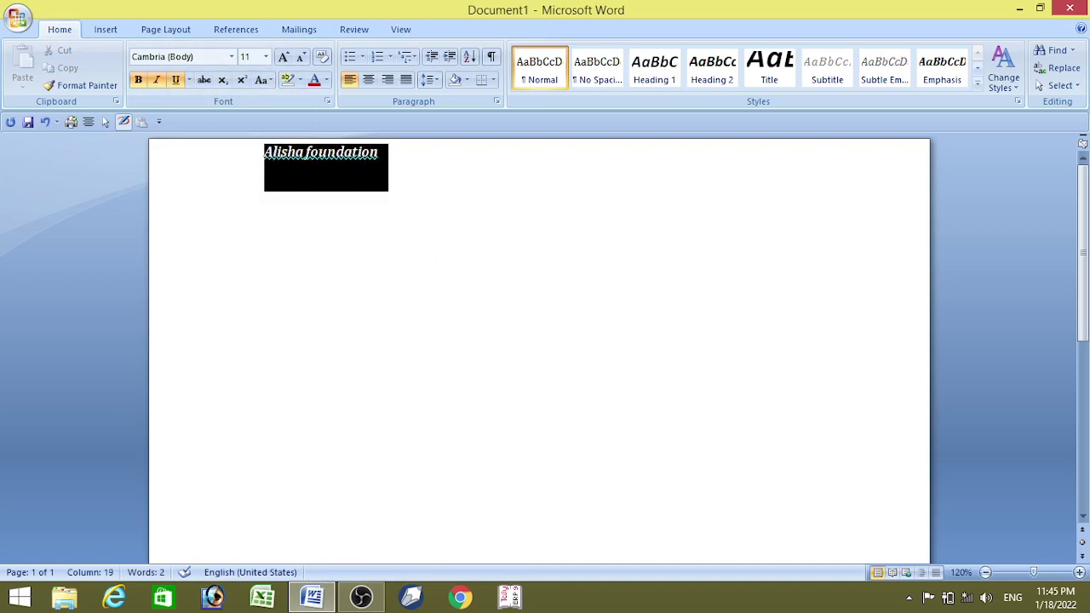
{"action": "left_click", "coordinate": [322, 58]}
{"action": "left_click", "coordinate": [411, 188]}
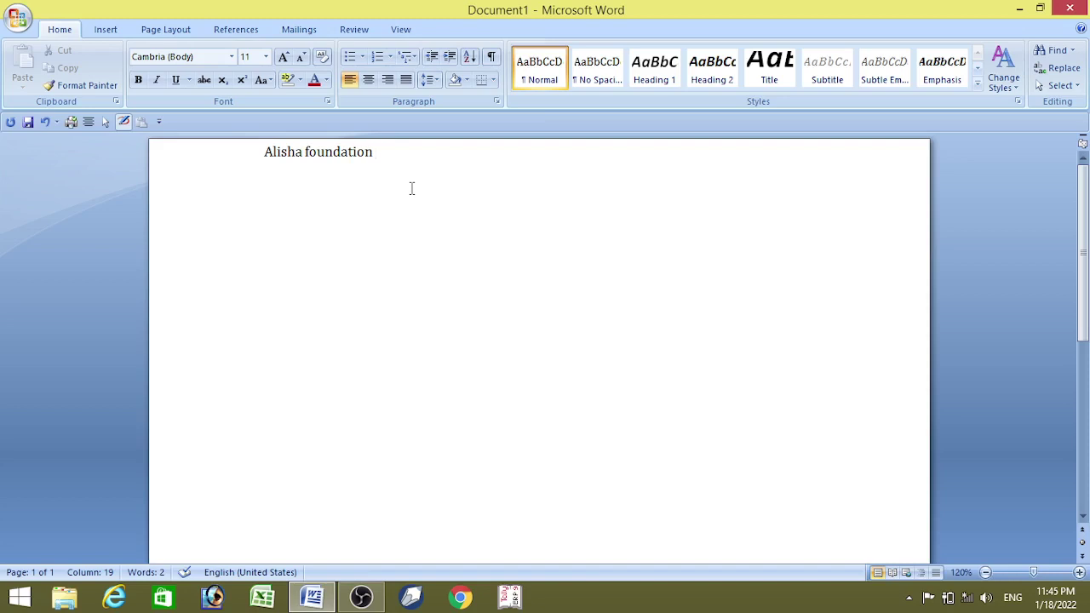
Step: Delete the "Alisha foundation" line and generate sample paragraphs in its place with =rand()
{"action": "key", "text": "BackSpace"}
{"action": "key", "text": "BackSpace"}
{"action": "key", "text": "BackSpace"}
{"action": "key", "text": "BackSpace"}
{"action": "key", "text": "BackSpace"}
{"action": "key", "text": "BackSpace"}
{"action": "key", "text": "BackSpace"}
{"action": "key", "text": "BackSpace"}
{"action": "key", "text": "BackSpace"}
{"action": "key", "text": "BackSpace"}
{"action": "key", "text": "BackSpace"}
{"action": "key", "text": "BackSpace"}
{"action": "key", "text": "BackSpace"}
{"action": "key", "text": "BackSpace"}
{"action": "key", "text": "BackSpace"}
{"action": "key", "text": "BackSpace"}
{"action": "key", "text": "BackSpace"}
{"action": "key", "text": "BackSpace"}
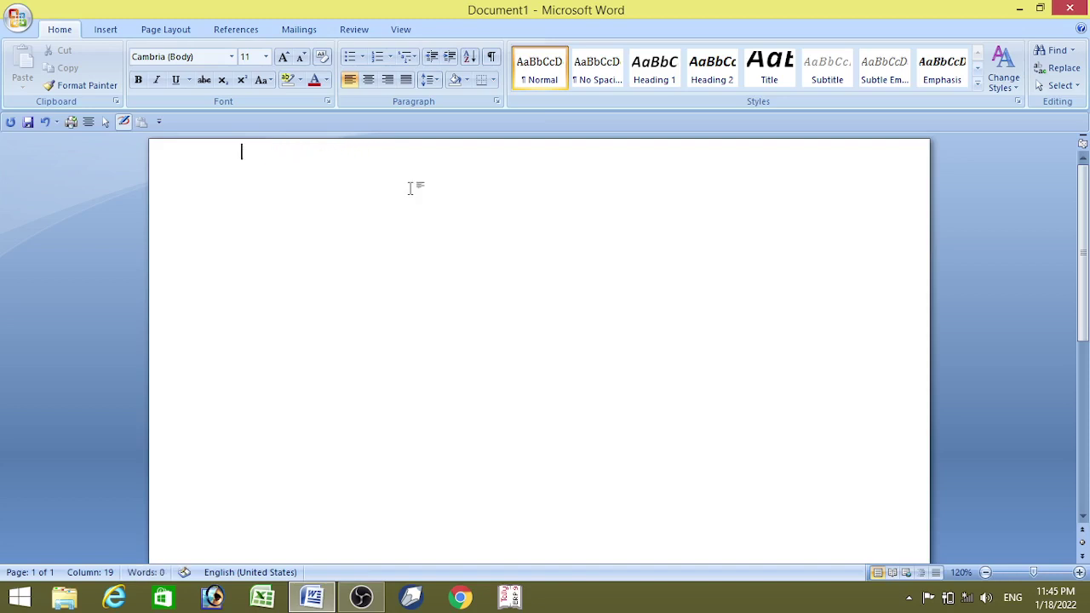
{"action": "type", "text": "=rand()"}
{"action": "key", "text": "Return"}
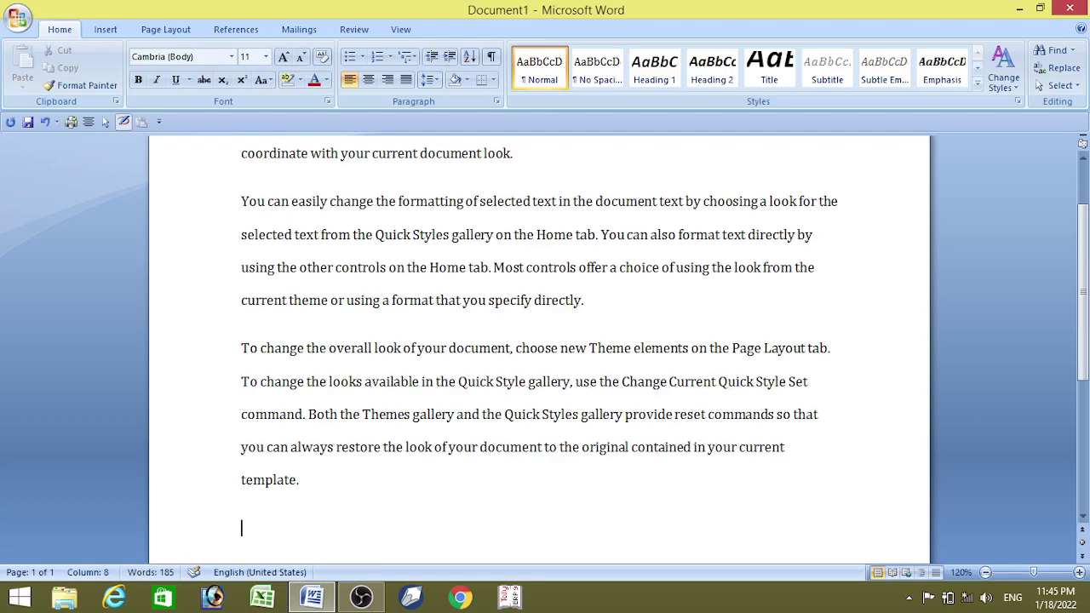
Step: Apply strikethrough to the first paragraph from "your document. You can use" through its last line
{"action": "scroll", "coordinate": [452, 184], "scroll_direction": "up", "scroll_amount": 1}
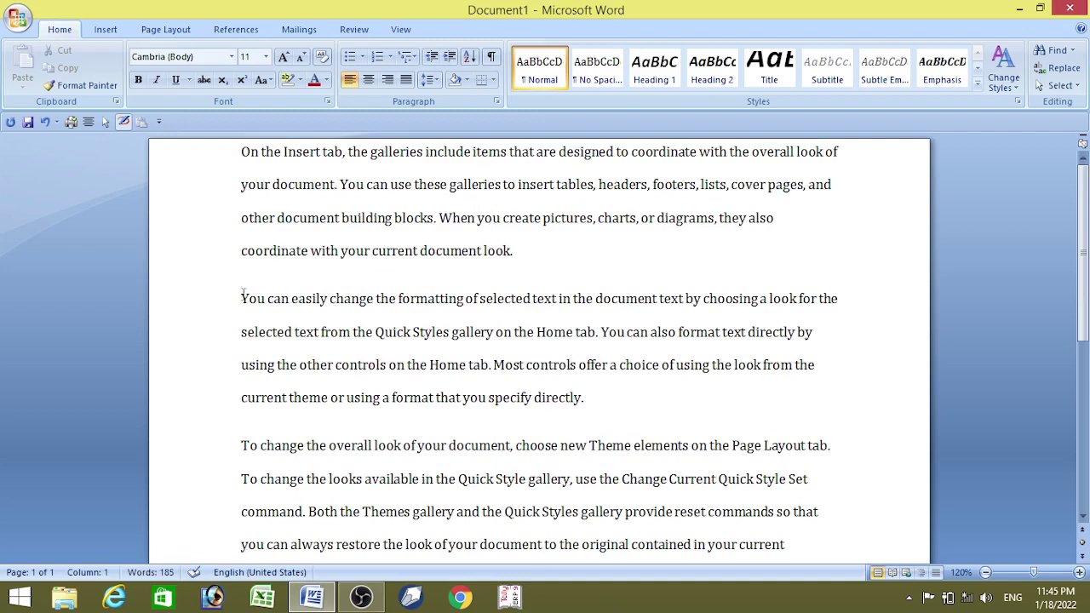
{"action": "left_click_drag", "start_coordinate": [241, 189], "coordinate": [513, 256]}
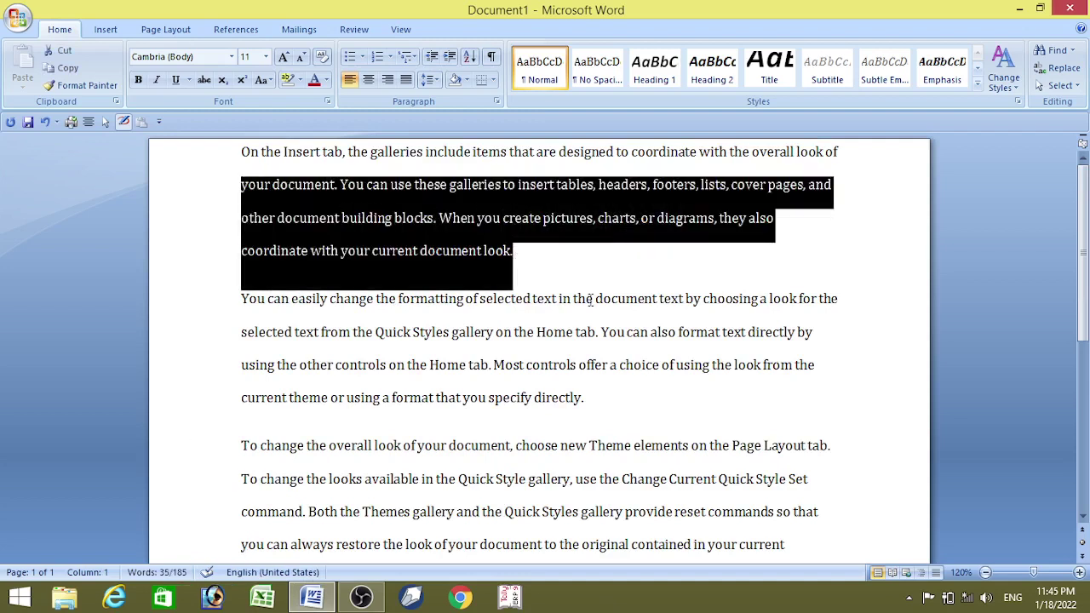
{"action": "left_click", "coordinate": [207, 79]}
{"action": "left_click", "coordinate": [853, 242]}
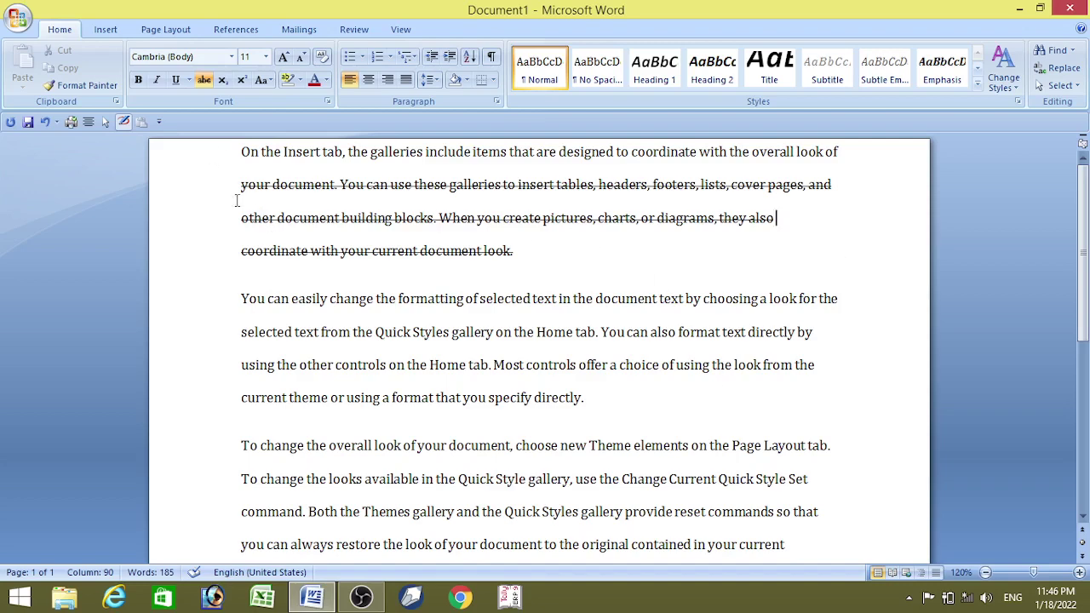
Step: Clear all formatting from the entire document text and deselect it
{"action": "key", "text": "ctrl+a"}
{"action": "left_click", "coordinate": [322, 57]}
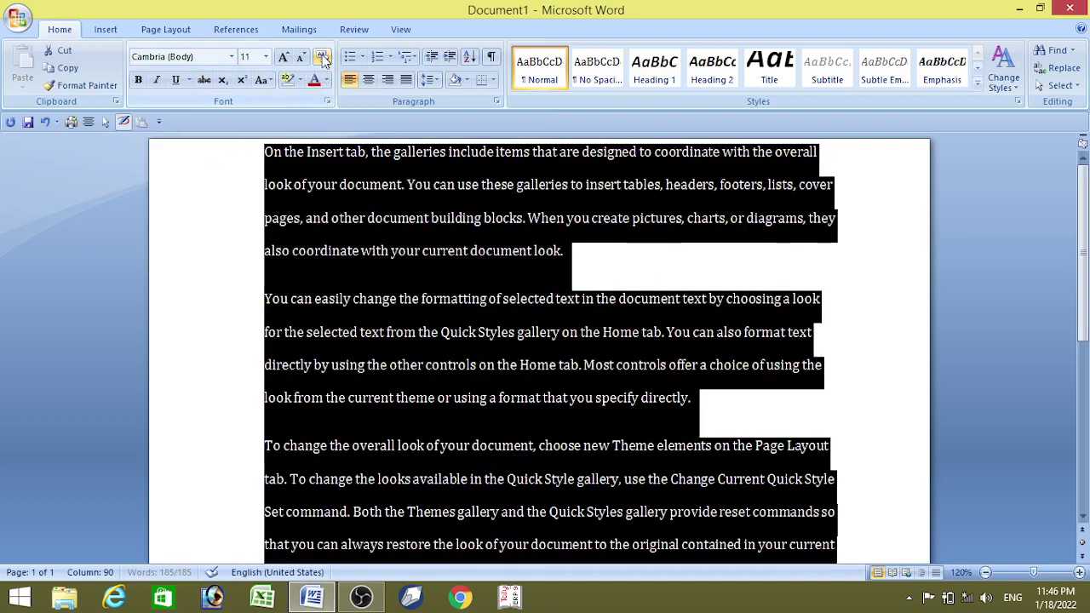
{"action": "left_click", "coordinate": [570, 332]}
Step: Replace all the sample text with "X2" and "Co2" on two separate lines
{"action": "key", "text": "ctrl+a"}
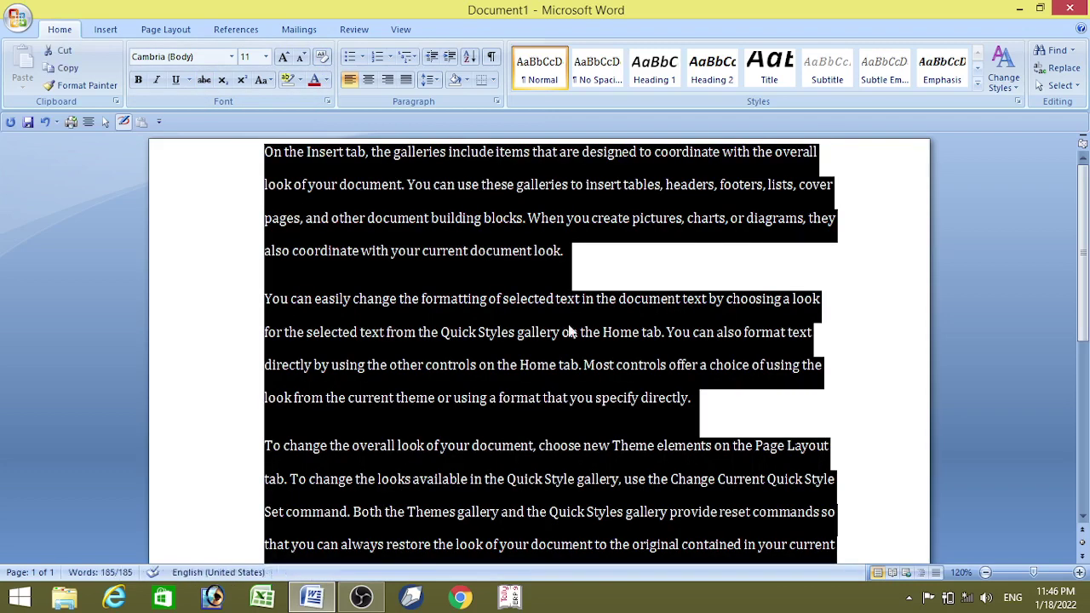
{"action": "key", "text": "Delete"}
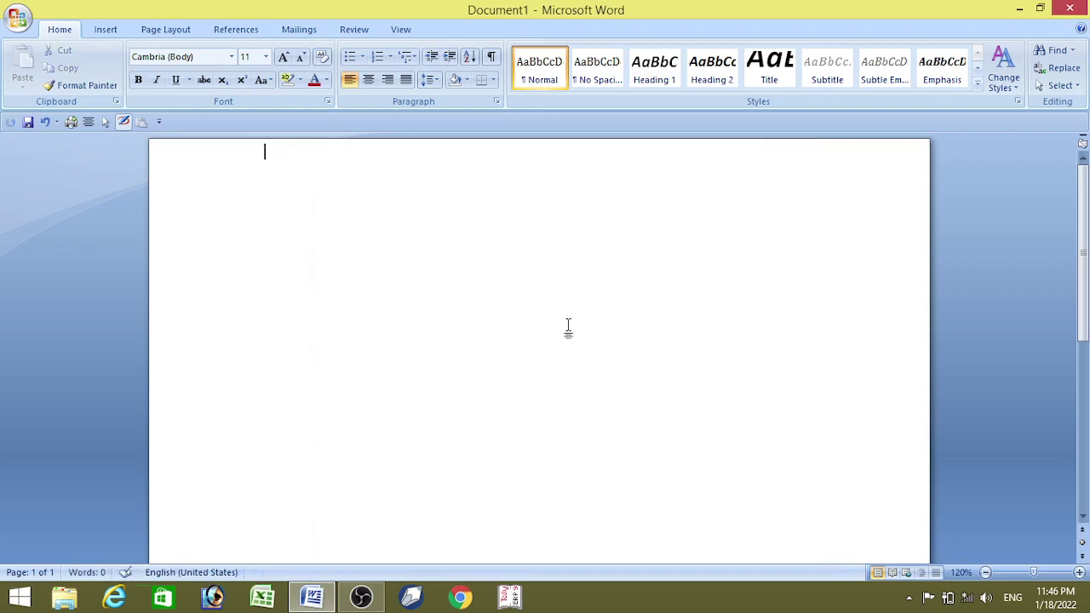
{"action": "type", "text": "X2"}
{"action": "key", "text": "Return"}
{"action": "type", "text": "c"}
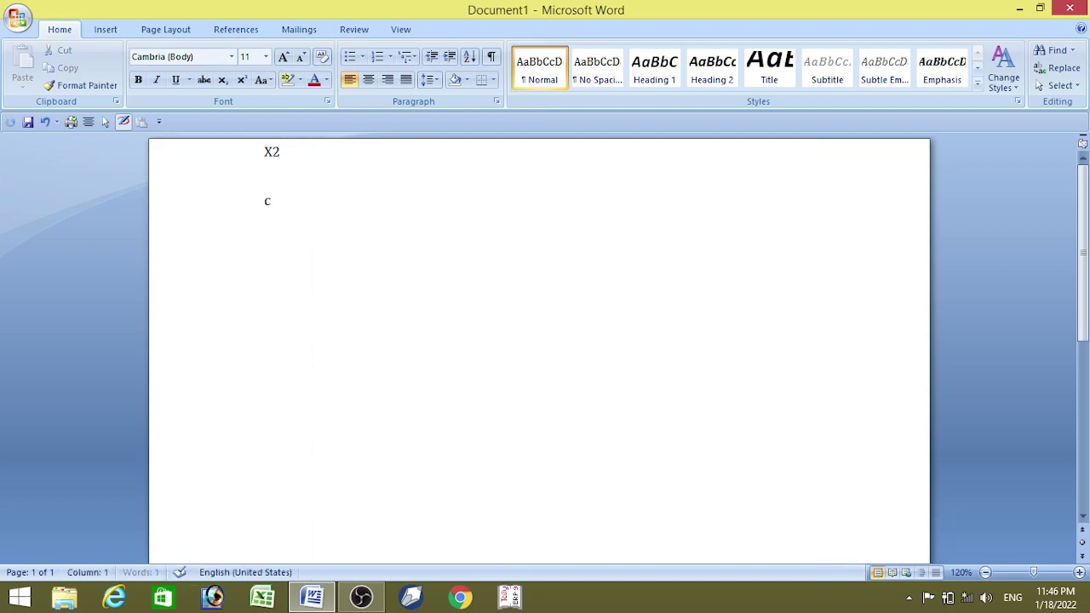
{"action": "type", "text": "o2"}
{"action": "key", "text": "Return"}
Step: Enlarge the "X2" and "Co2" lines with repeated Grow Font increments until their size is 80
{"action": "left_click_drag", "start_coordinate": [252, 143], "coordinate": [308, 204]}
{"action": "left_click", "coordinate": [284, 56]}
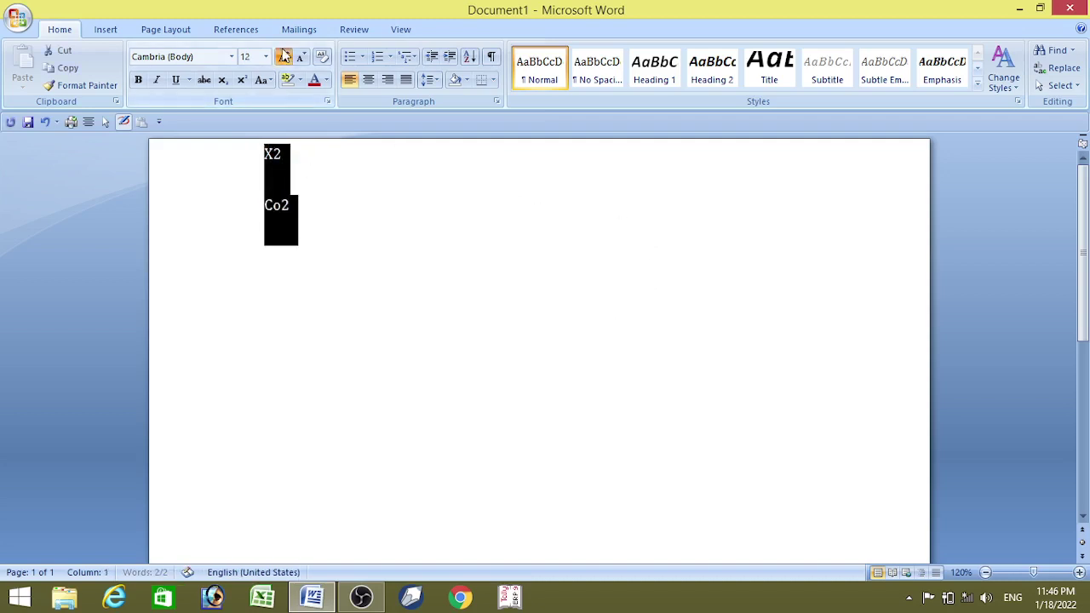
{"action": "left_click", "coordinate": [284, 57]}
{"action": "left_click", "coordinate": [283, 56]}
{"action": "left_click", "coordinate": [284, 56]}
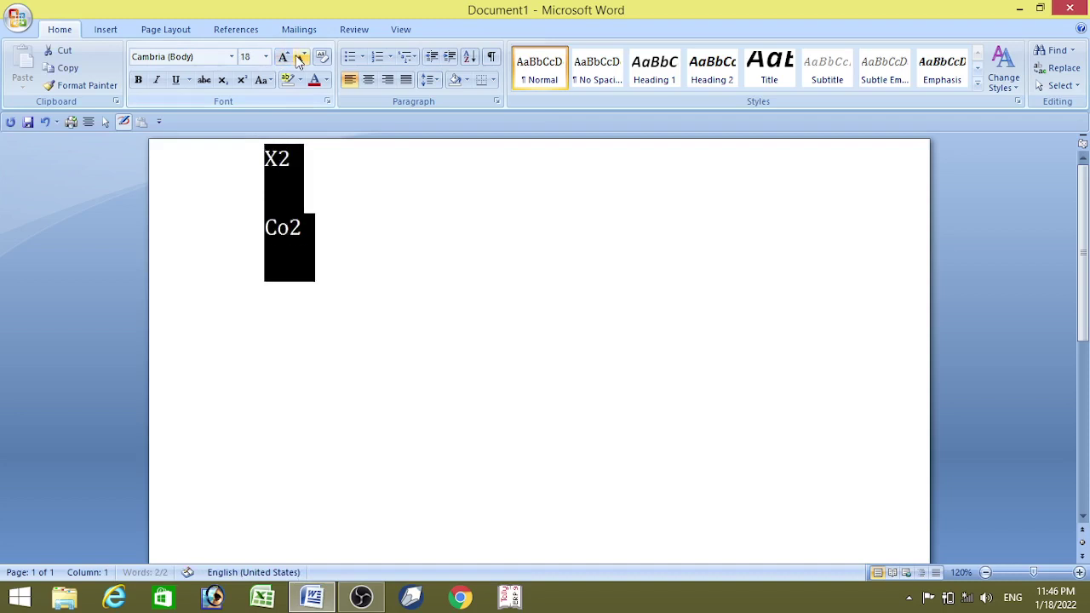
{"action": "left_click", "coordinate": [283, 56]}
{"action": "left_click", "coordinate": [284, 56]}
{"action": "left_click", "coordinate": [284, 57]}
{"action": "left_click", "coordinate": [283, 57]}
{"action": "left_click", "coordinate": [283, 57]}
{"action": "left_click", "coordinate": [283, 56]}
{"action": "left_click", "coordinate": [284, 56]}
{"action": "left_click", "coordinate": [283, 57]}
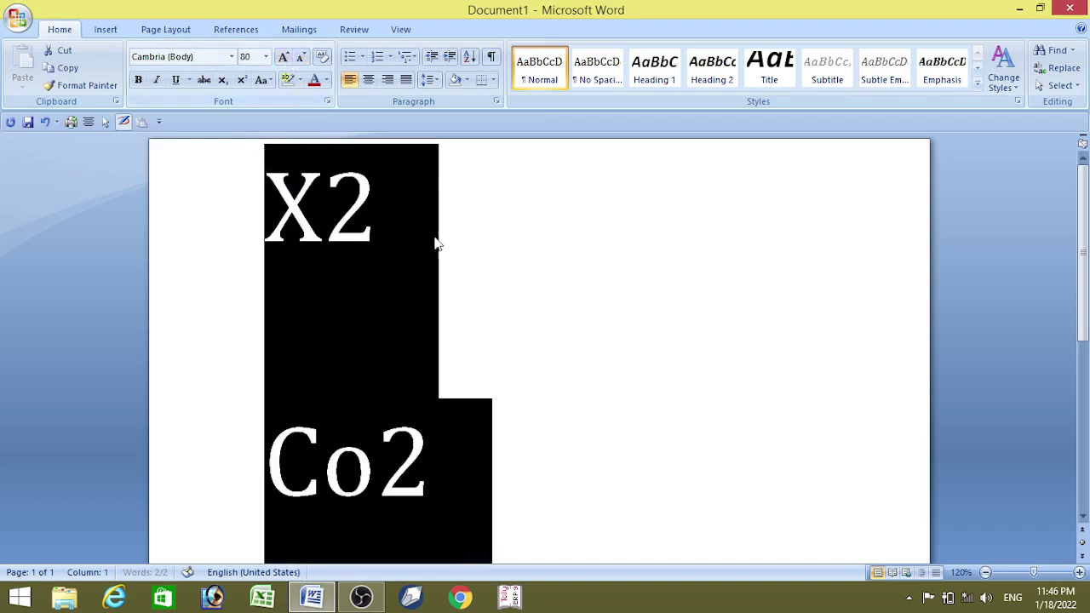
{"action": "left_click", "coordinate": [436, 242]}
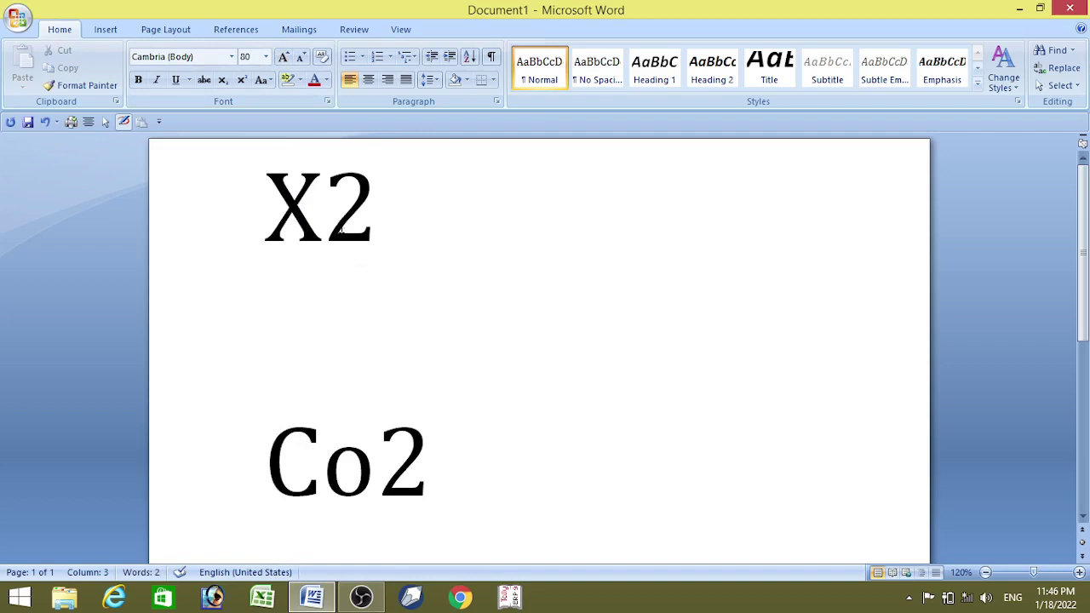
Step: Make the 2 in "X2" superscript
{"action": "left_click_drag", "start_coordinate": [344, 227], "coordinate": [369, 239]}
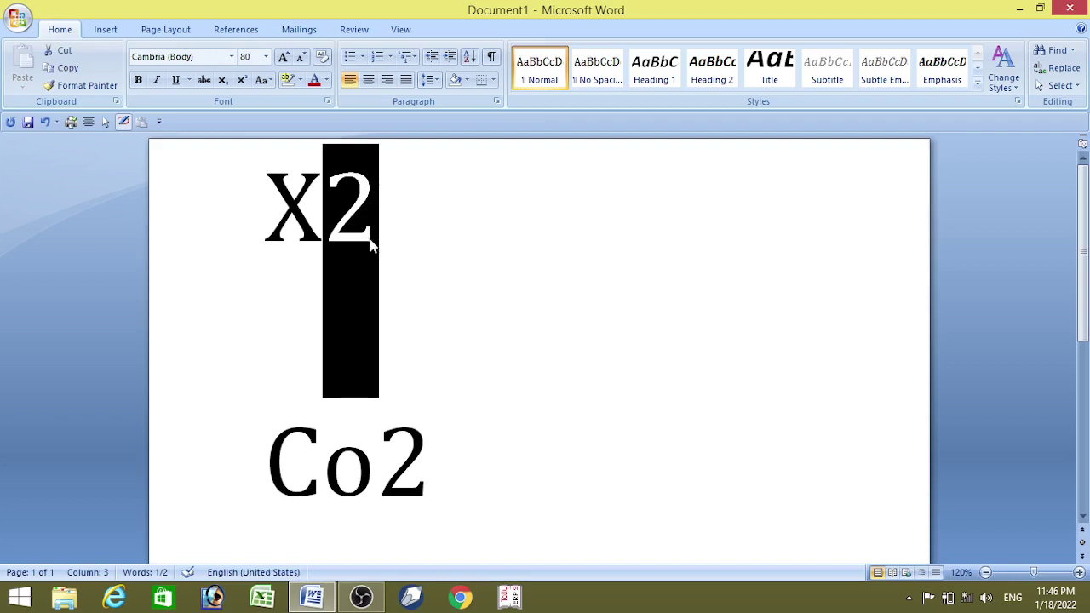
{"action": "left_click", "coordinate": [243, 80]}
{"action": "left_click", "coordinate": [426, 223]}
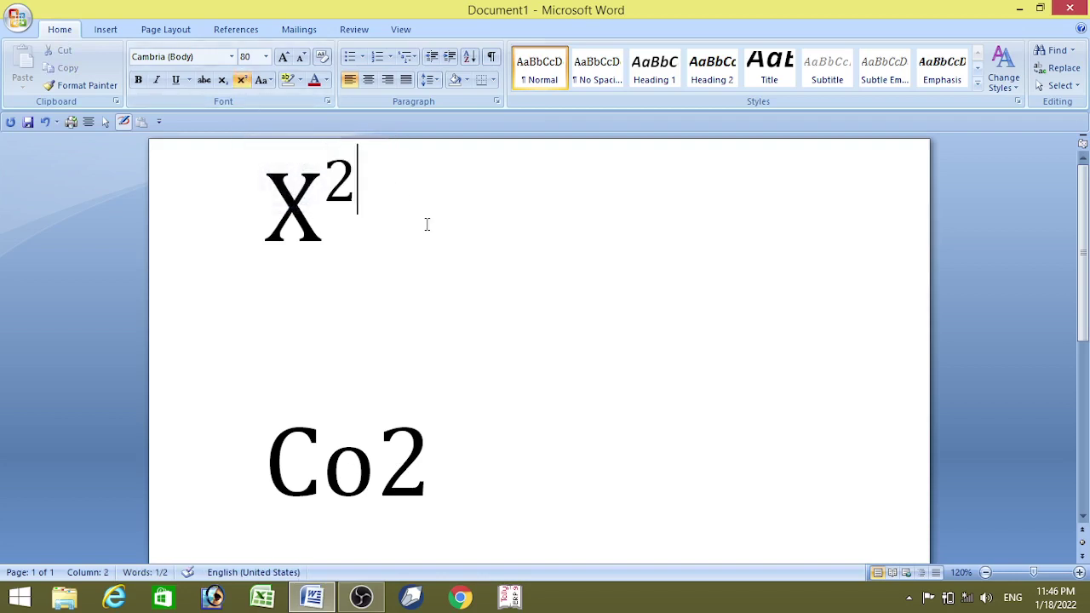
Step: Make the 2 in "Co2" subscript
{"action": "left_click_drag", "start_coordinate": [380, 444], "coordinate": [418, 446]}
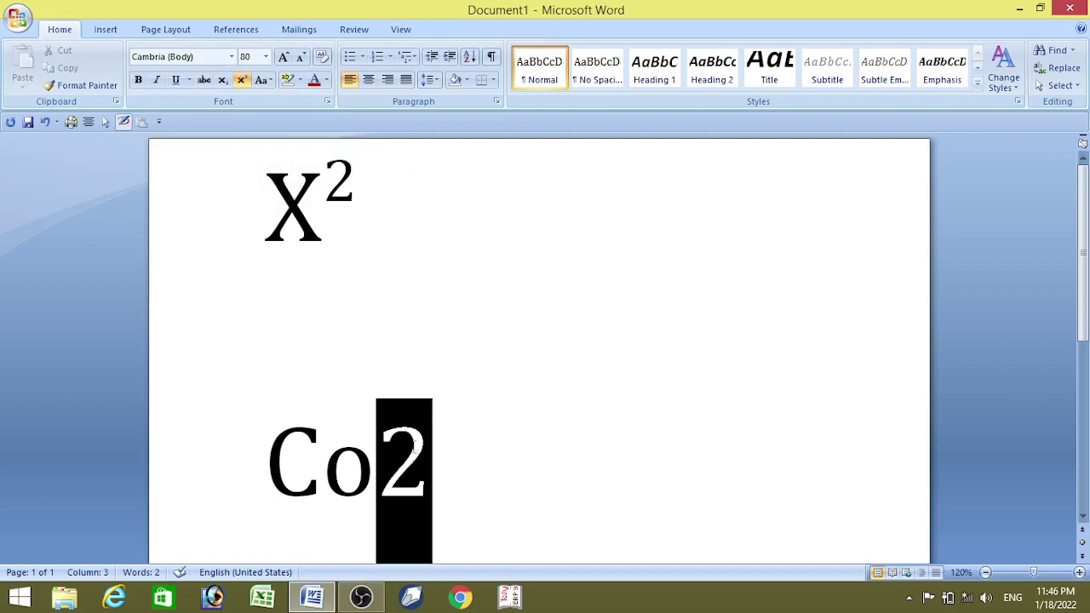
{"action": "left_click", "coordinate": [222, 80]}
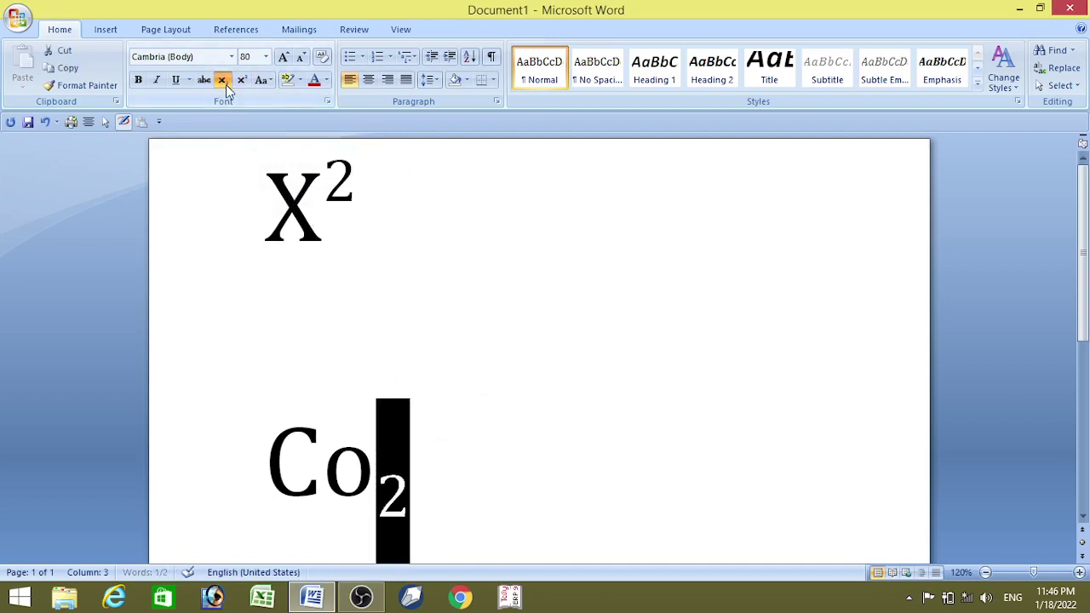
{"action": "left_click", "coordinate": [463, 420]}
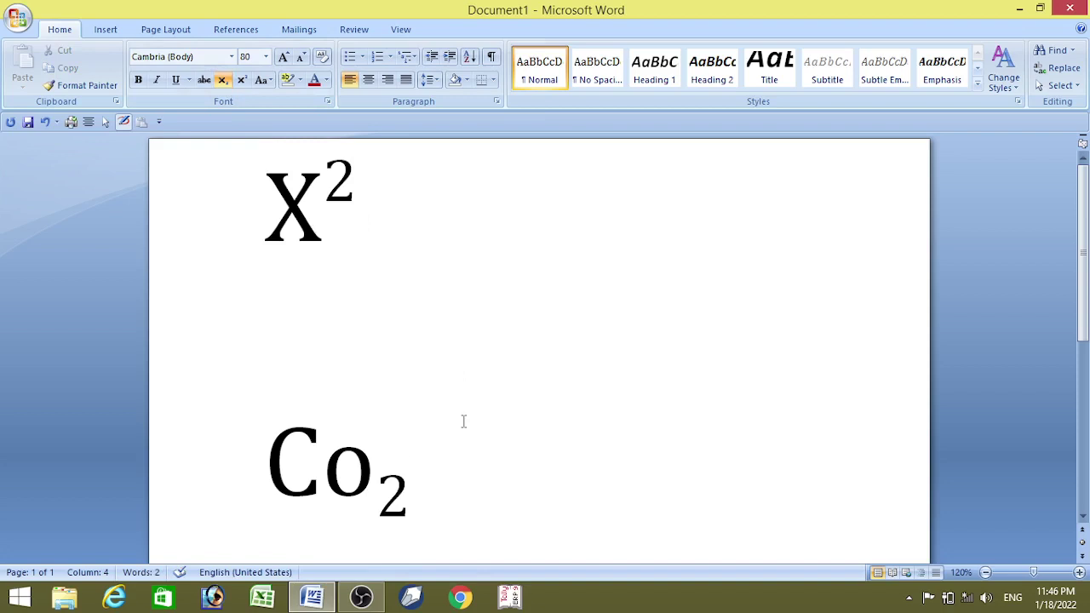
Step: Clear all formatting from both the "X2" and "Co2" lines and place the cursor on the empty line below
{"action": "left_click_drag", "start_coordinate": [269, 201], "coordinate": [386, 442]}
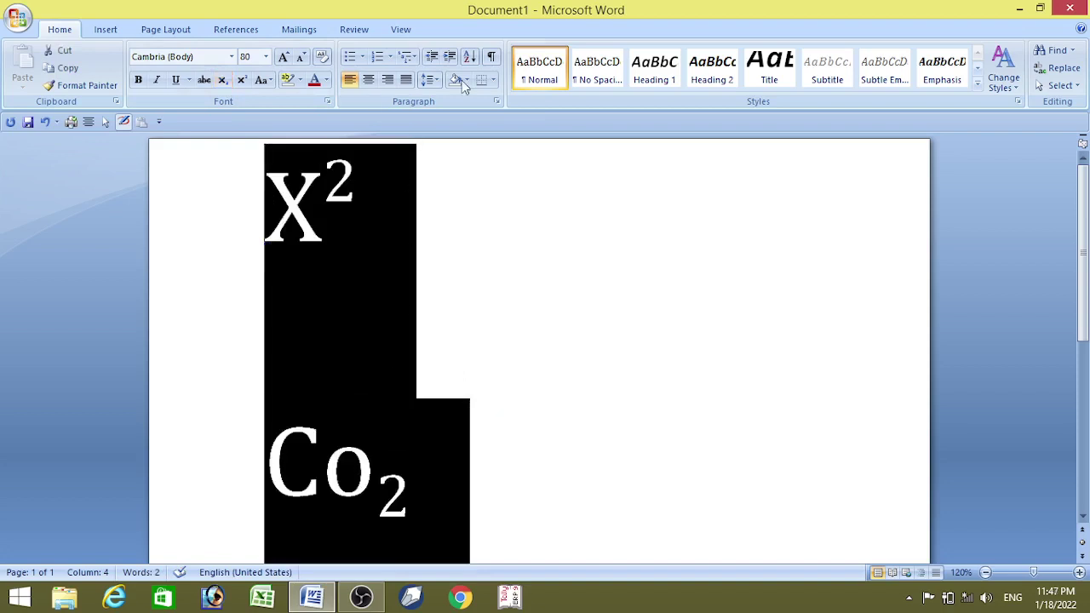
{"action": "left_click", "coordinate": [321, 57]}
{"action": "left_click", "coordinate": [502, 306]}
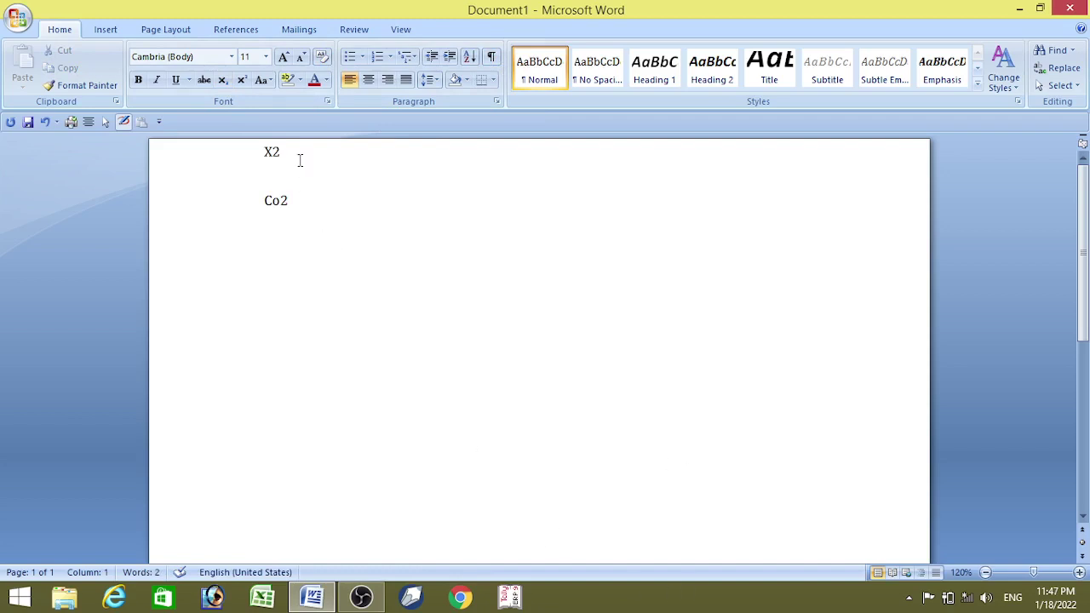
Step: Add the line "Alisha foundation" below "Co2" and apply Sentence case to it
{"action": "type", "text": "Alisha foun"}
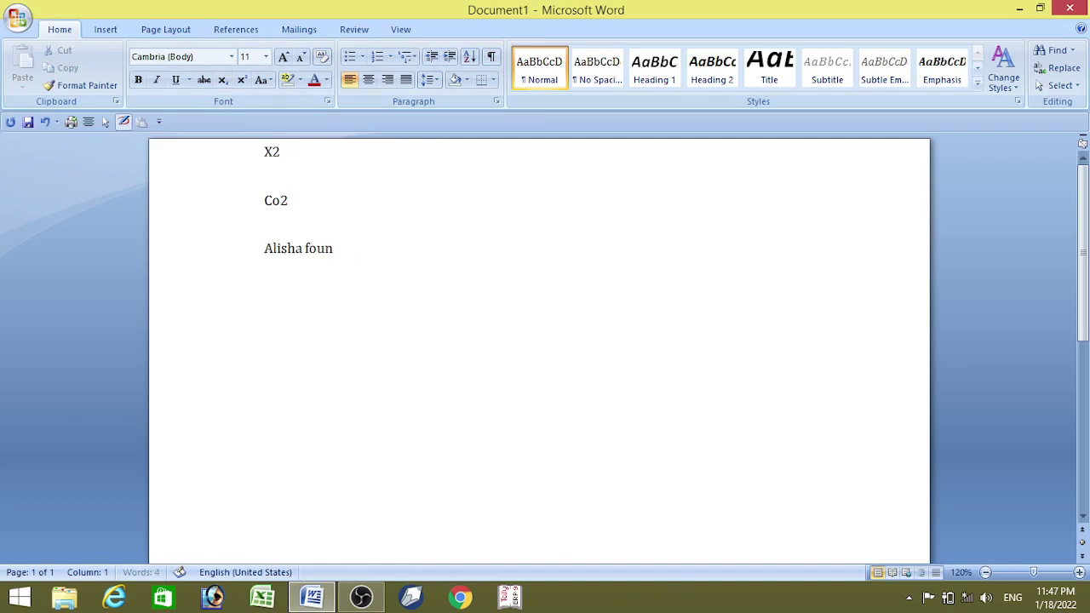
{"action": "type", "text": "dation"}
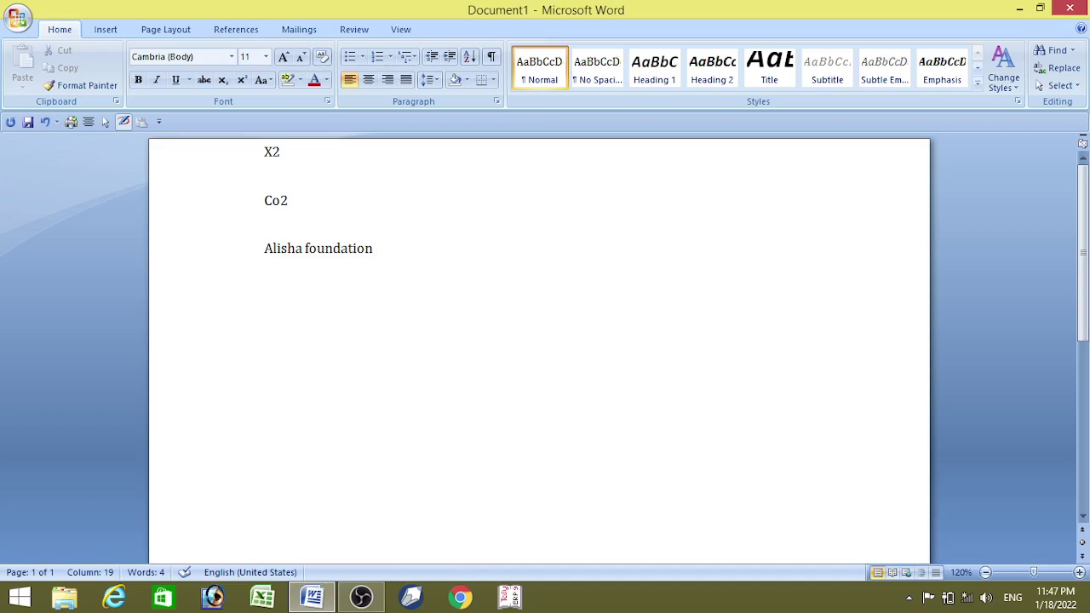
{"action": "left_click_drag", "start_coordinate": [264, 246], "coordinate": [354, 260]}
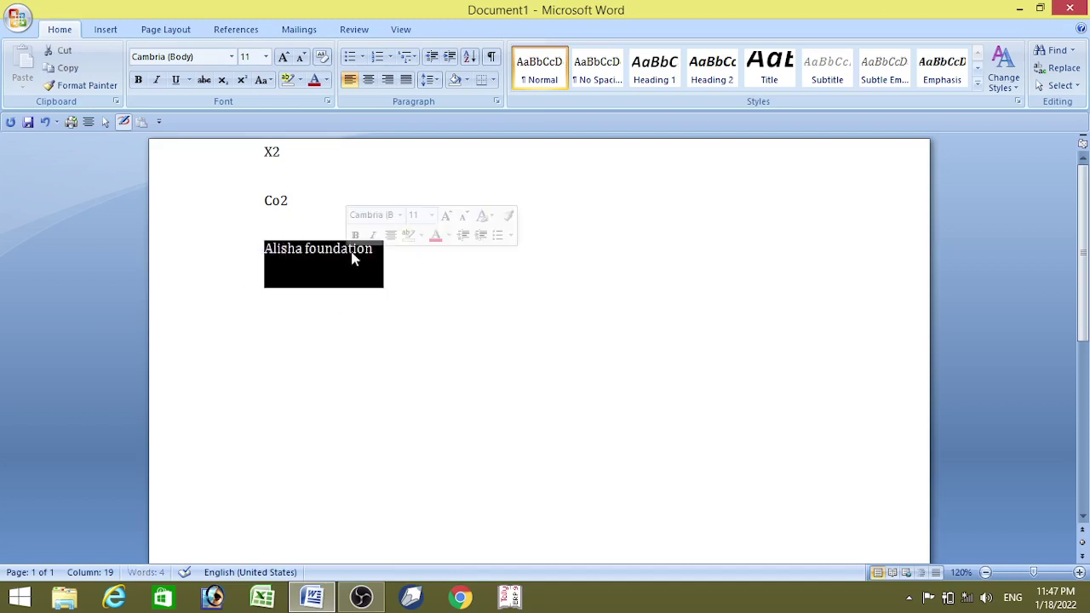
{"action": "left_click", "coordinate": [271, 80]}
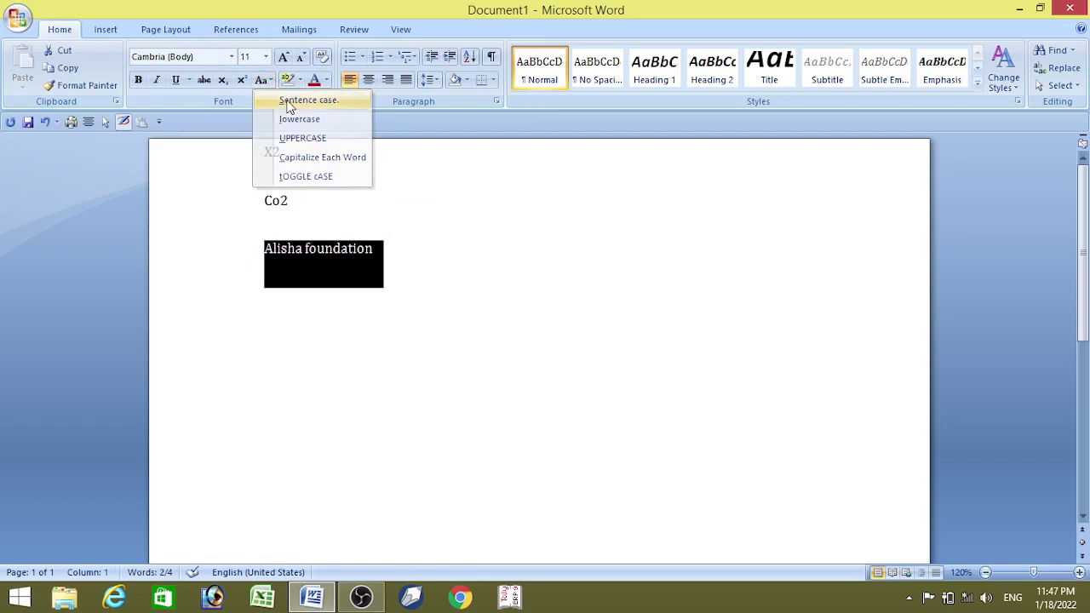
{"action": "left_click", "coordinate": [290, 99]}
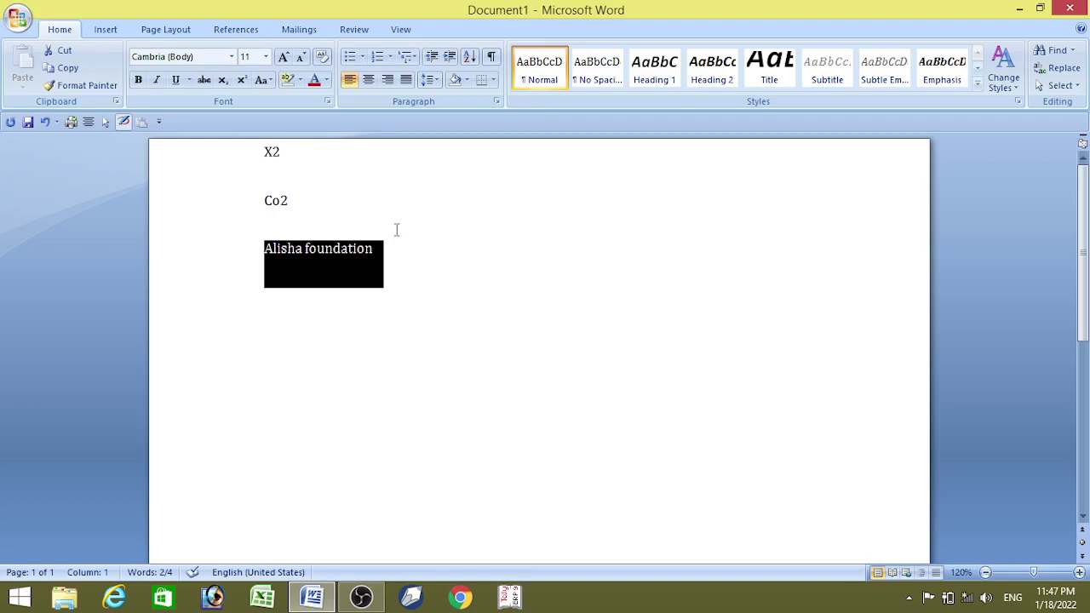
Step: Change the selected "Alisha foundation" line to lowercase, followed by UPPERCASE
{"action": "left_click", "coordinate": [263, 80]}
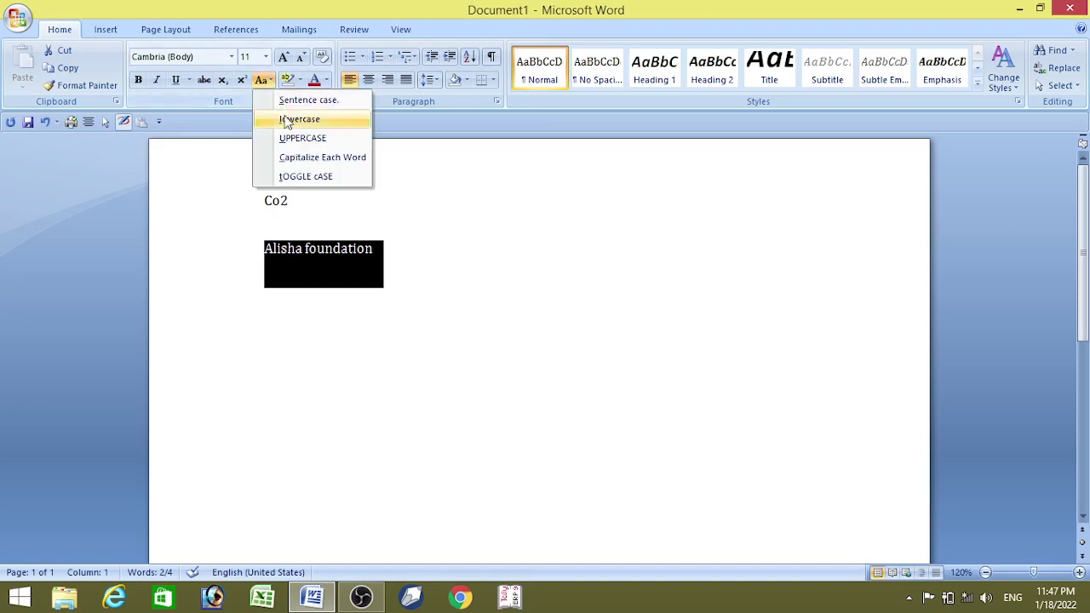
{"action": "left_click", "coordinate": [287, 120]}
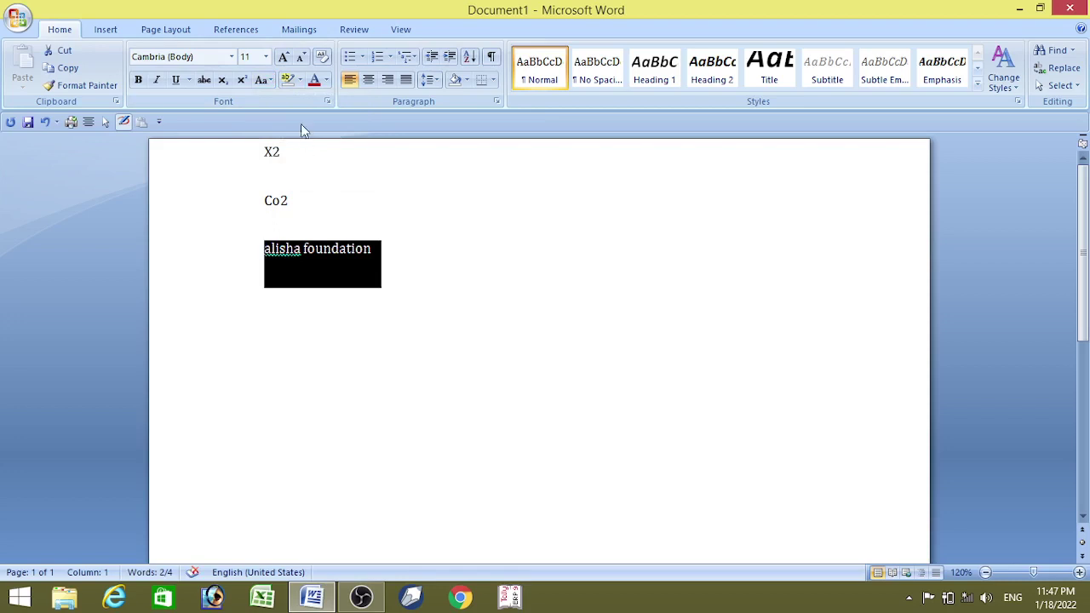
{"action": "left_click", "coordinate": [266, 79]}
{"action": "left_click", "coordinate": [281, 138]}
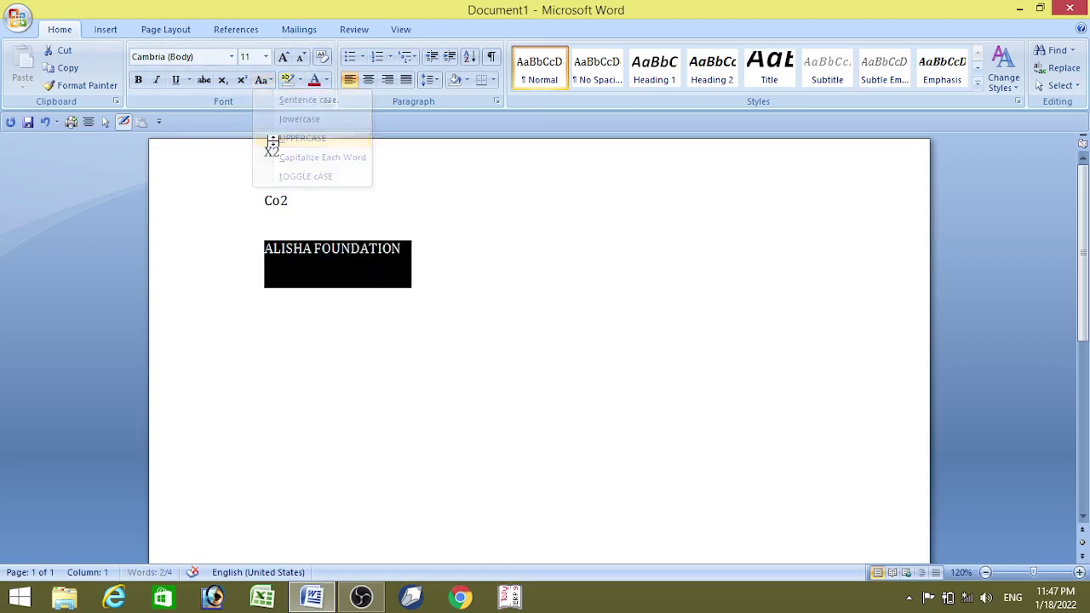
Step: Apply Capitalize Each Word to the "Alisha foundation" line and deselect it
{"action": "left_click", "coordinate": [262, 79]}
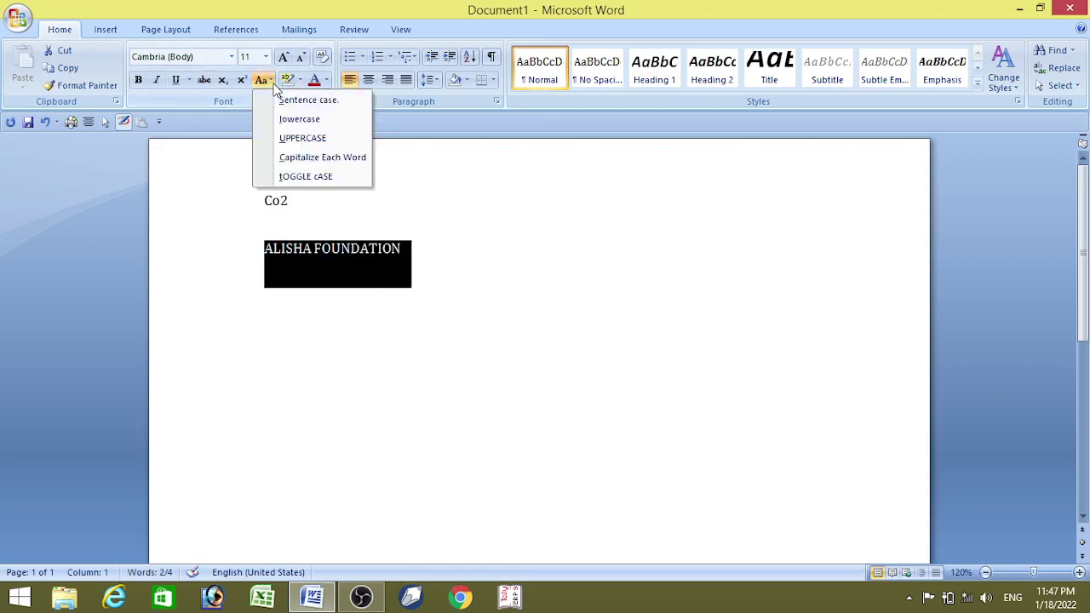
{"action": "left_click", "coordinate": [286, 158]}
{"action": "left_click", "coordinate": [410, 246]}
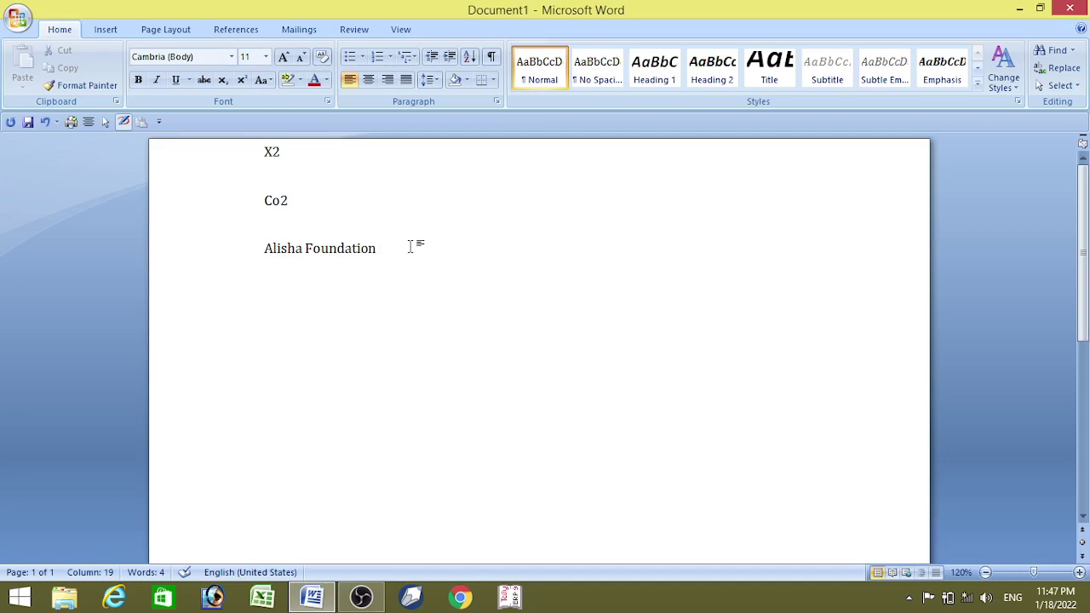
Step: Apply tOGGLE cASE to the "Alisha Foundation" line and deselect it
{"action": "left_click_drag", "start_coordinate": [266, 248], "coordinate": [384, 246]}
{"action": "left_click", "coordinate": [269, 79]}
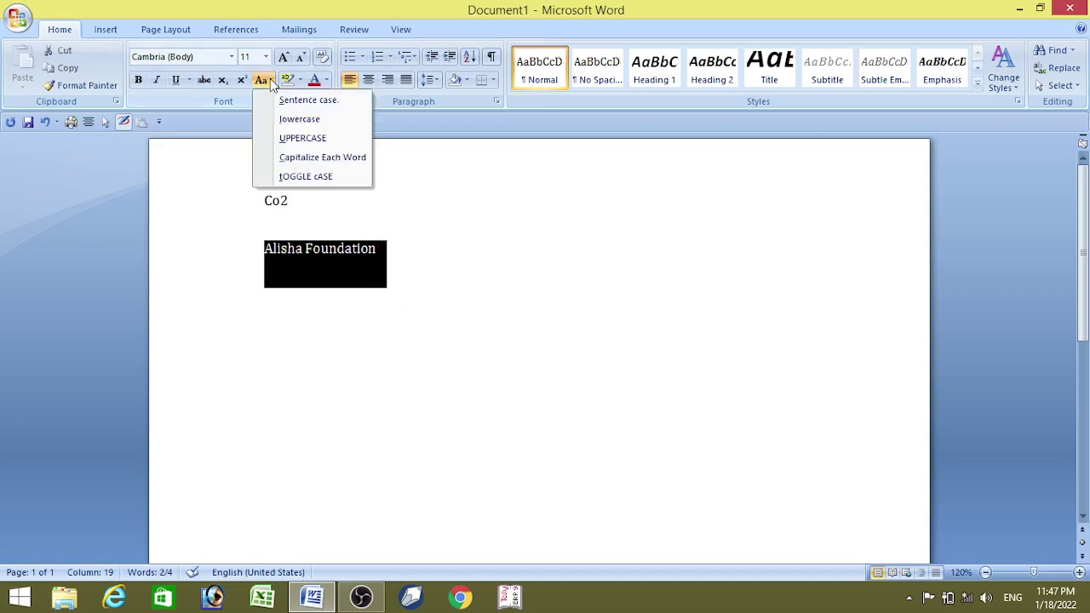
{"action": "left_click", "coordinate": [300, 177]}
{"action": "left_click", "coordinate": [446, 271]}
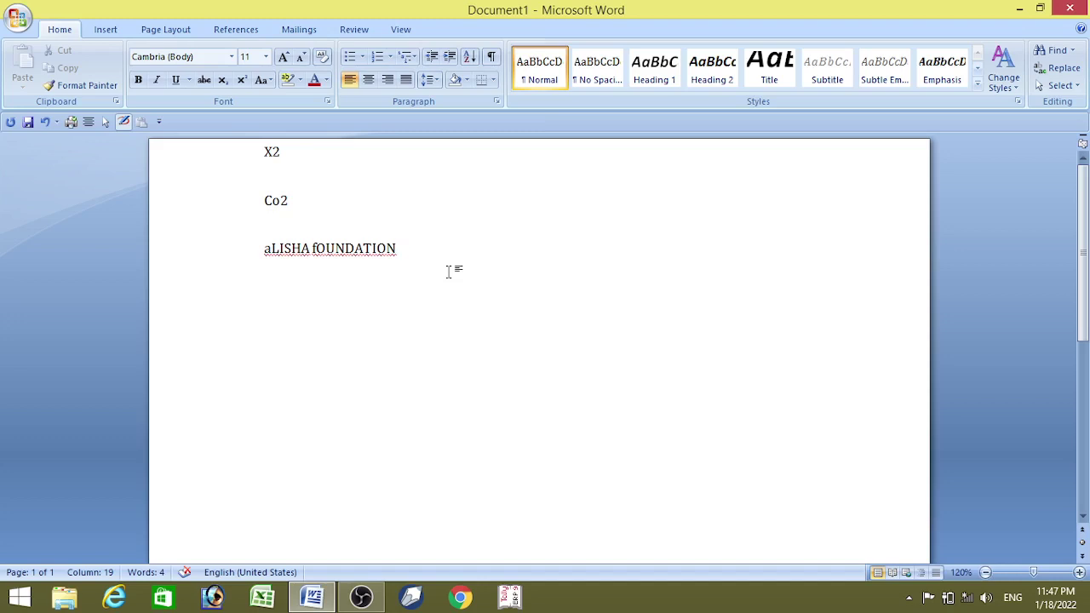
Step: Set the toggled-case line below "Co2" back to Sentence case and deselect it
{"action": "left_click_drag", "start_coordinate": [260, 248], "coordinate": [419, 244]}
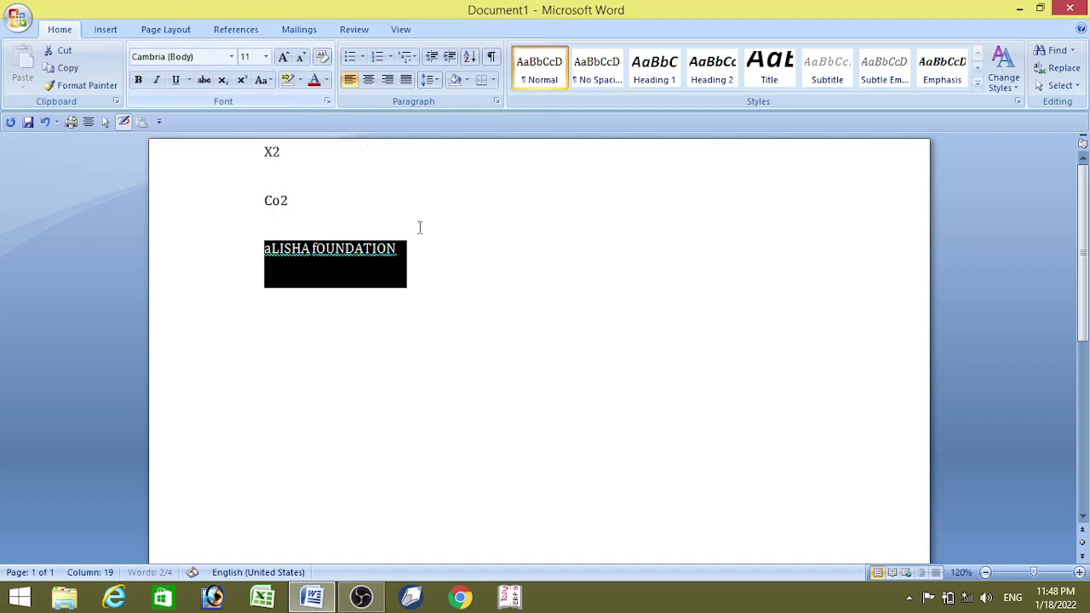
{"action": "left_click", "coordinate": [261, 79]}
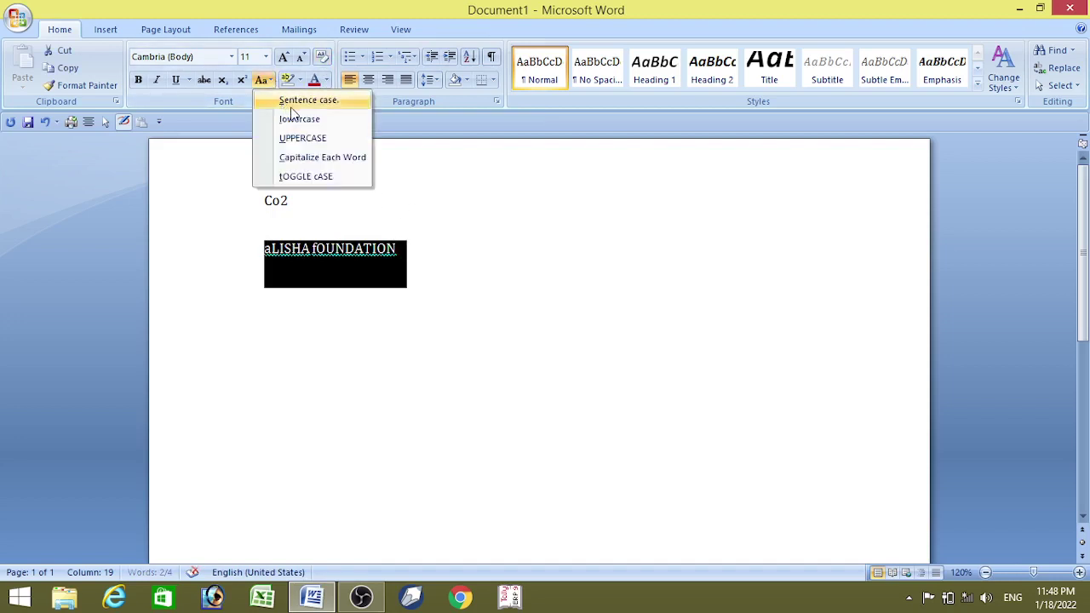
{"action": "left_click", "coordinate": [310, 101]}
{"action": "left_click", "coordinate": [430, 262]}
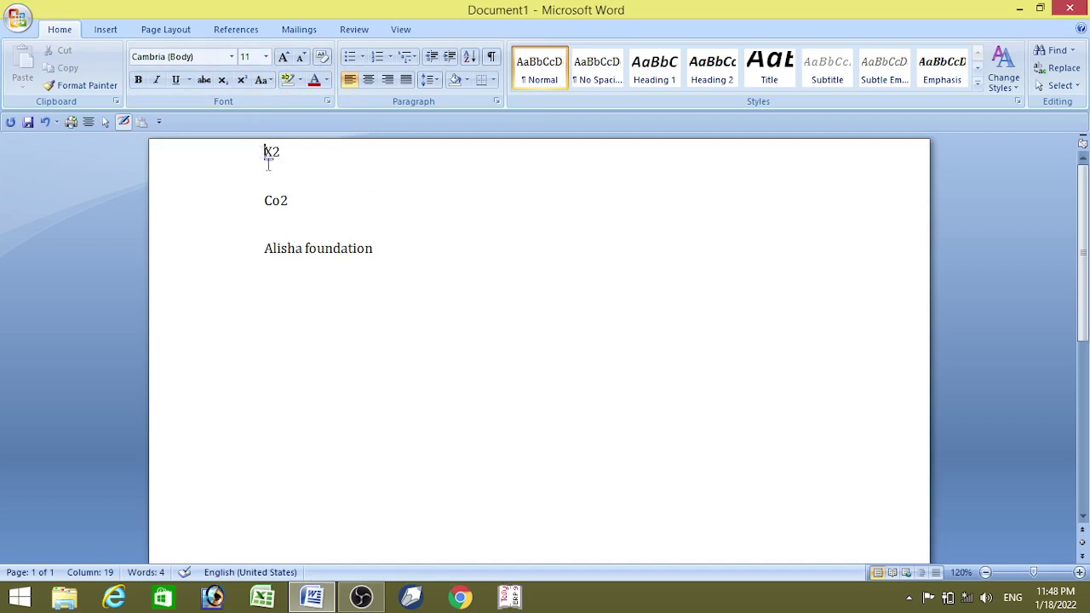
Step: Highlight all three lines, from "X2" through "Alisha foundation", in yellow
{"action": "left_click_drag", "start_coordinate": [263, 152], "coordinate": [404, 277]}
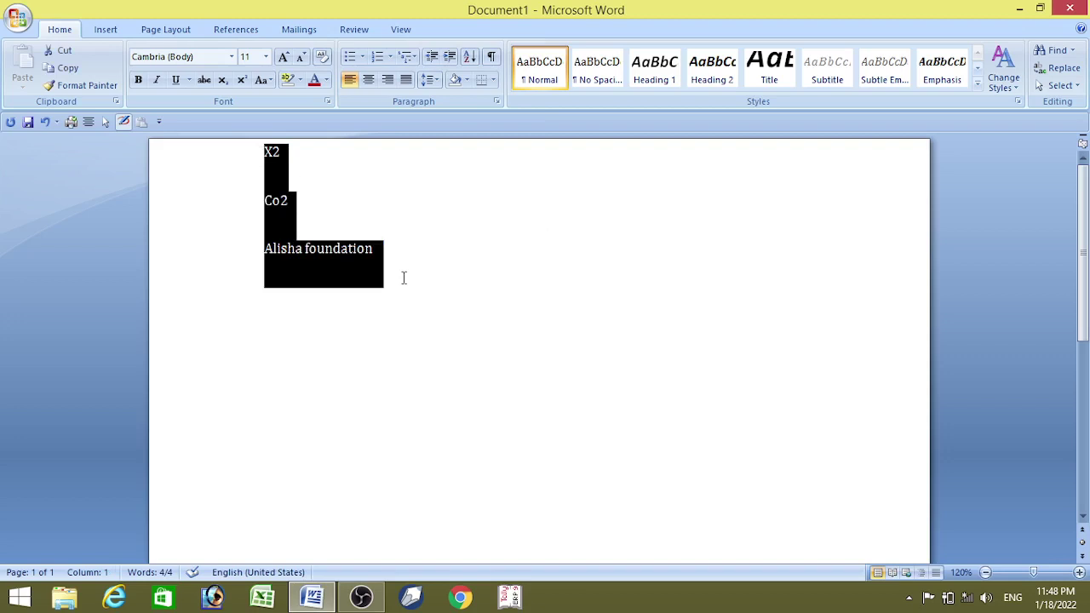
{"action": "left_click", "coordinate": [300, 80]}
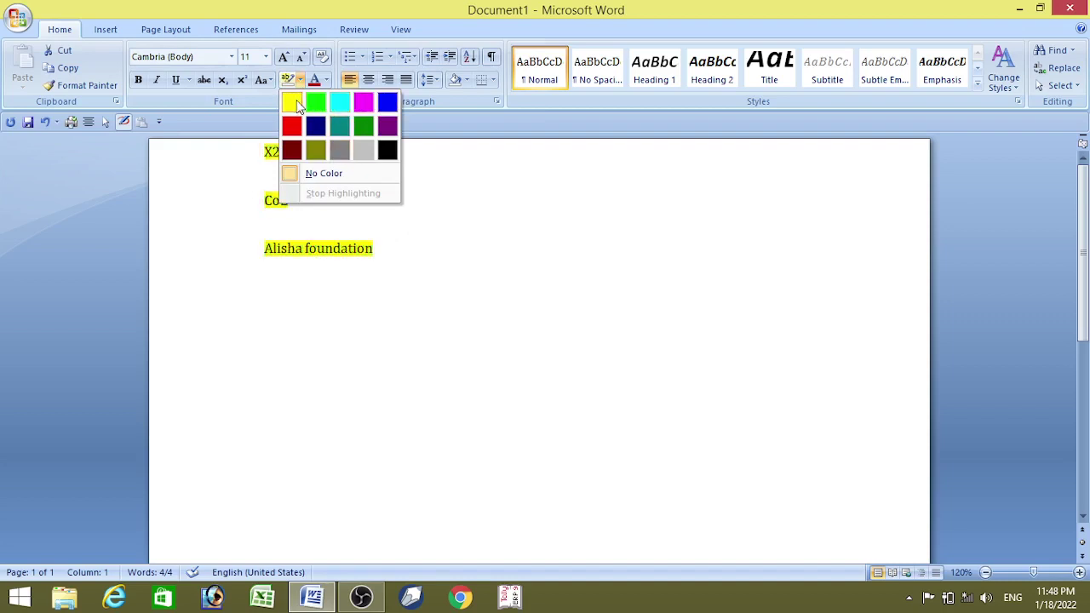
{"action": "left_click", "coordinate": [292, 103]}
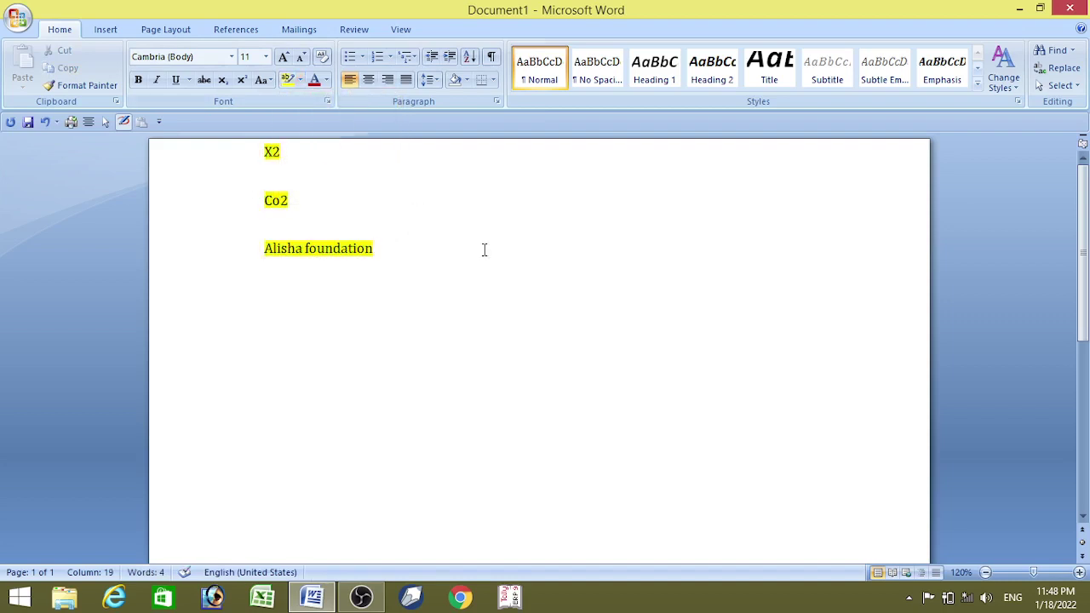
Step: Remove the highlight from all three lines by setting it to No Color
{"action": "left_click_drag", "start_coordinate": [266, 151], "coordinate": [383, 248]}
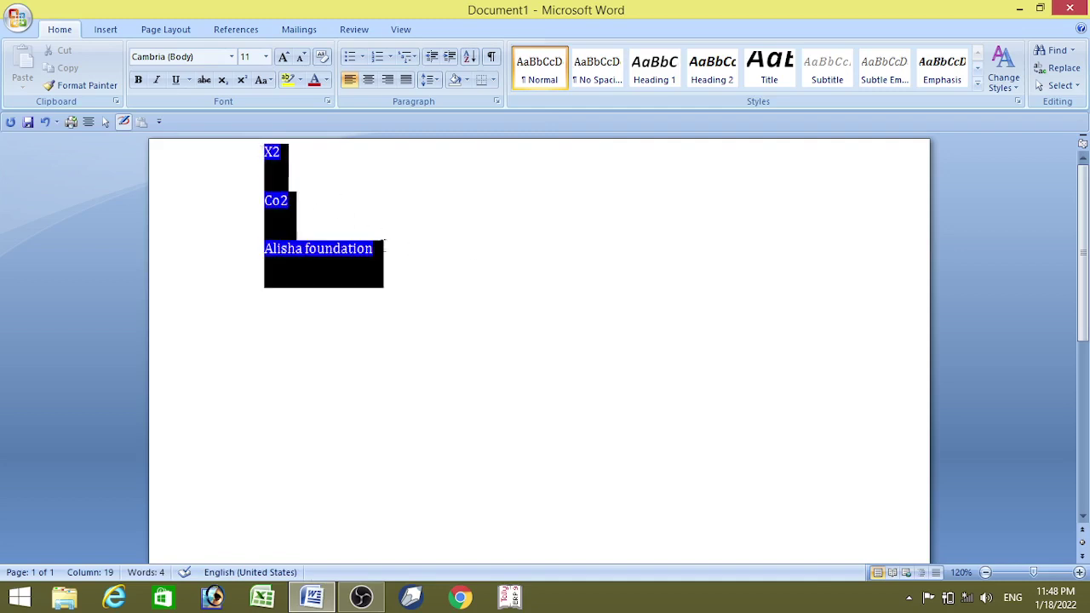
{"action": "left_click", "coordinate": [301, 80]}
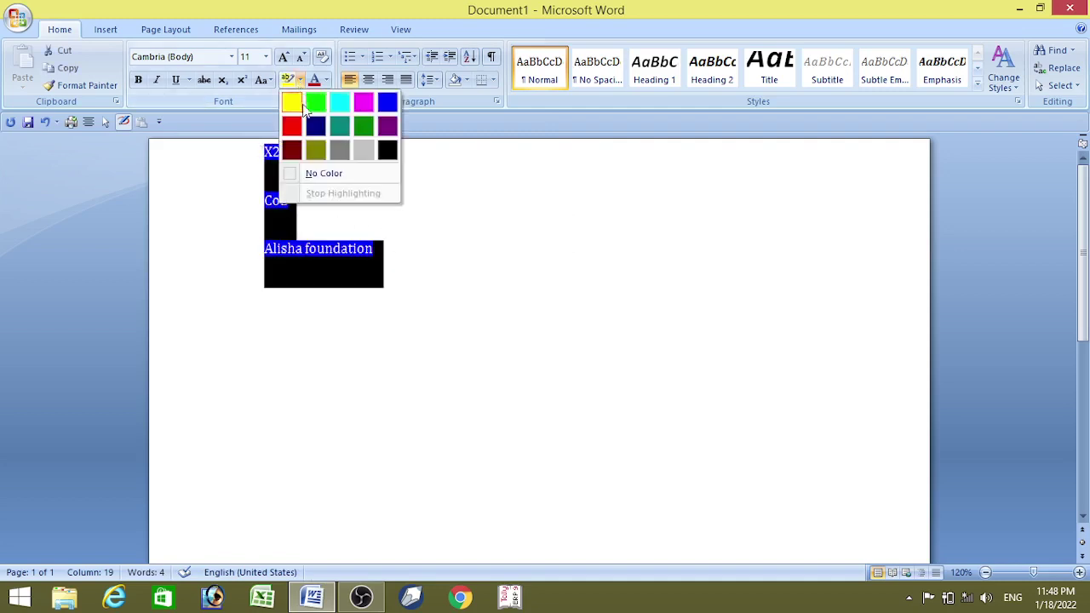
{"action": "left_click", "coordinate": [324, 174]}
{"action": "left_click", "coordinate": [420, 261]}
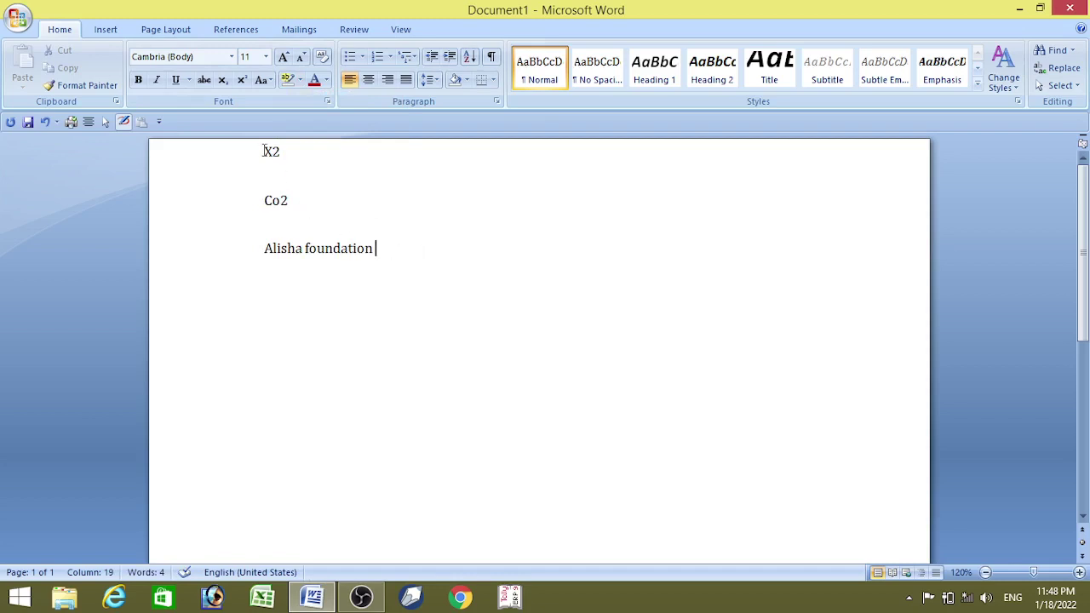
Step: Set the font color of all three lines to the standard dark red and minimize the document window
{"action": "left_click_drag", "start_coordinate": [265, 151], "coordinate": [377, 248]}
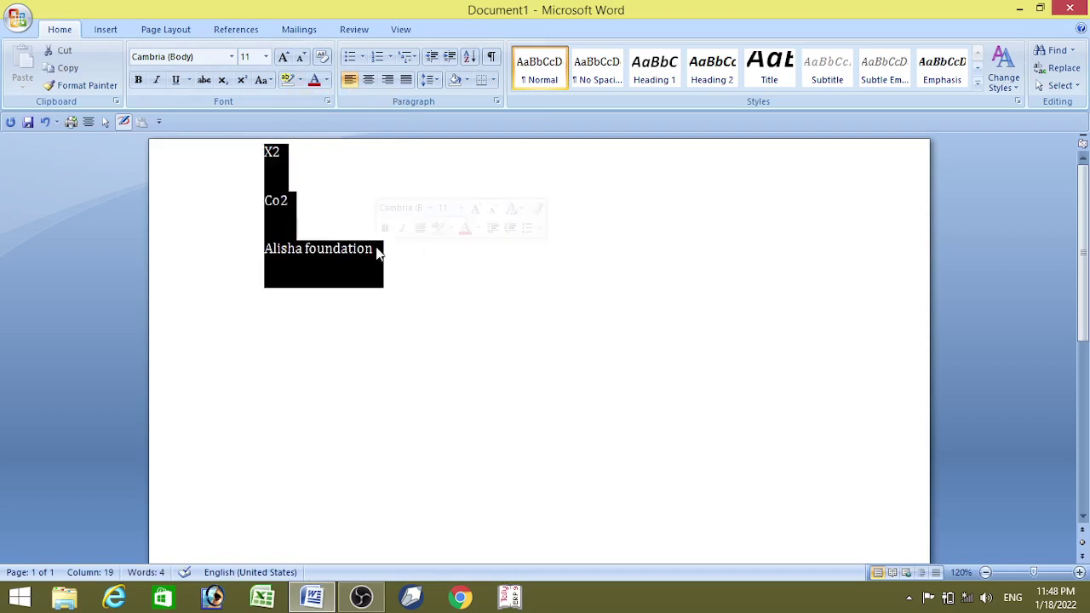
{"action": "left_click", "coordinate": [327, 79]}
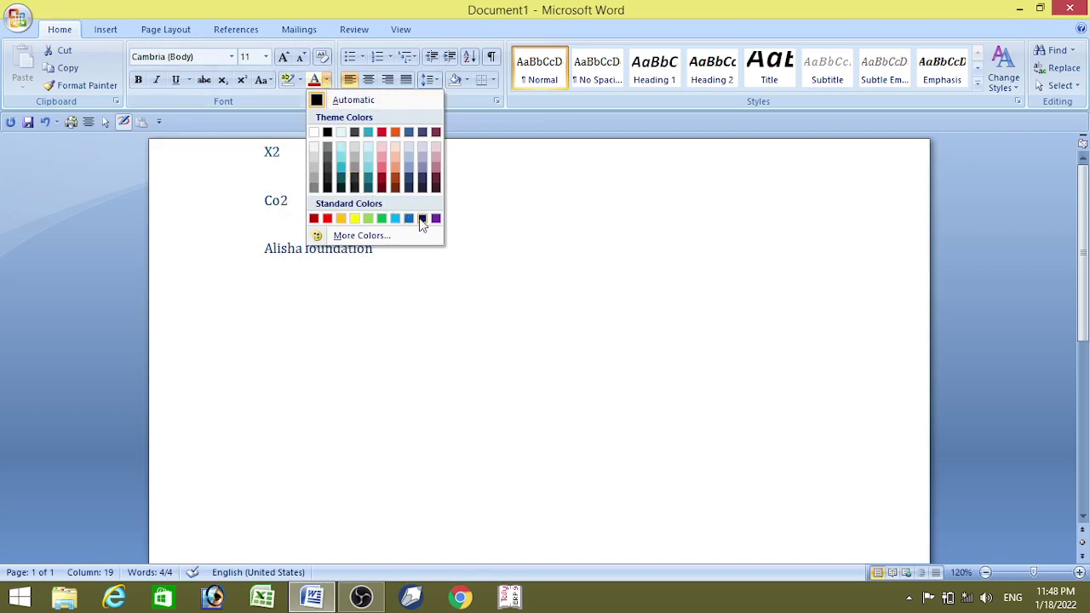
{"action": "left_click", "coordinate": [317, 218]}
{"action": "left_click", "coordinate": [468, 261]}
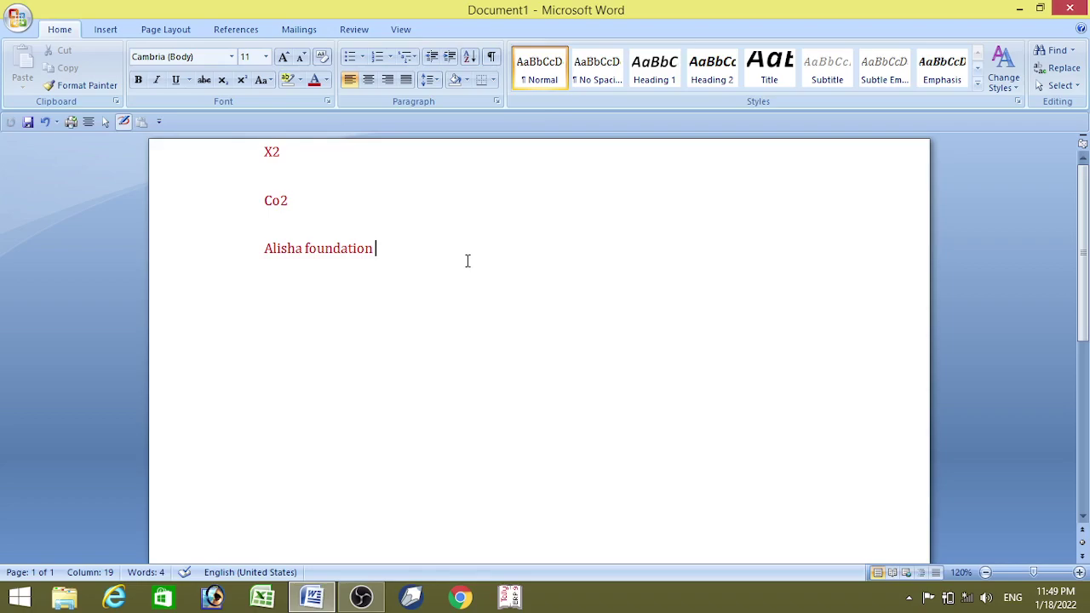
{"action": "left_click", "coordinate": [1019, 8]}
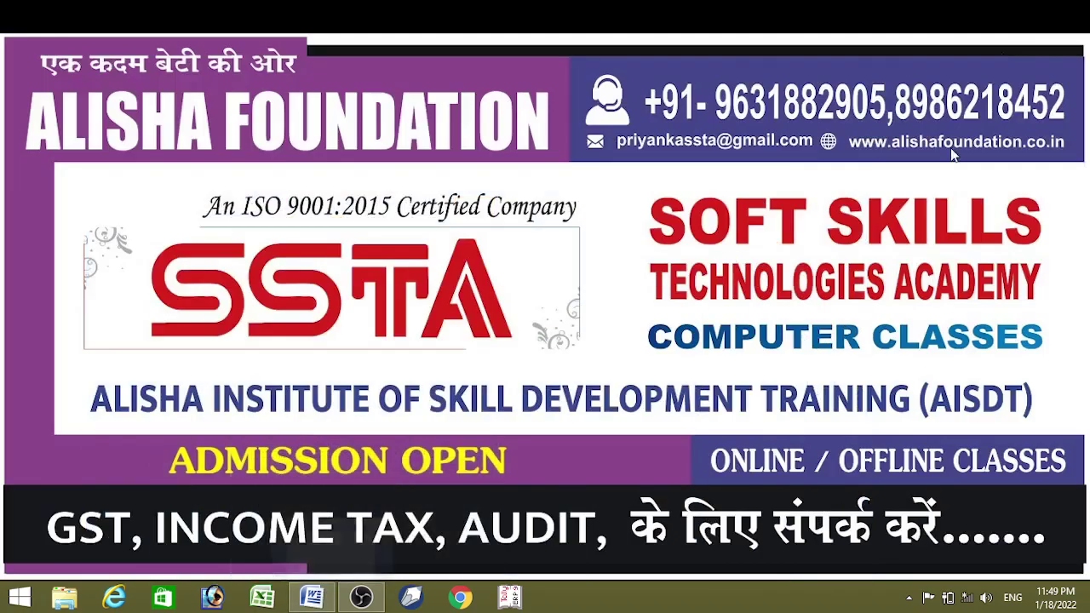